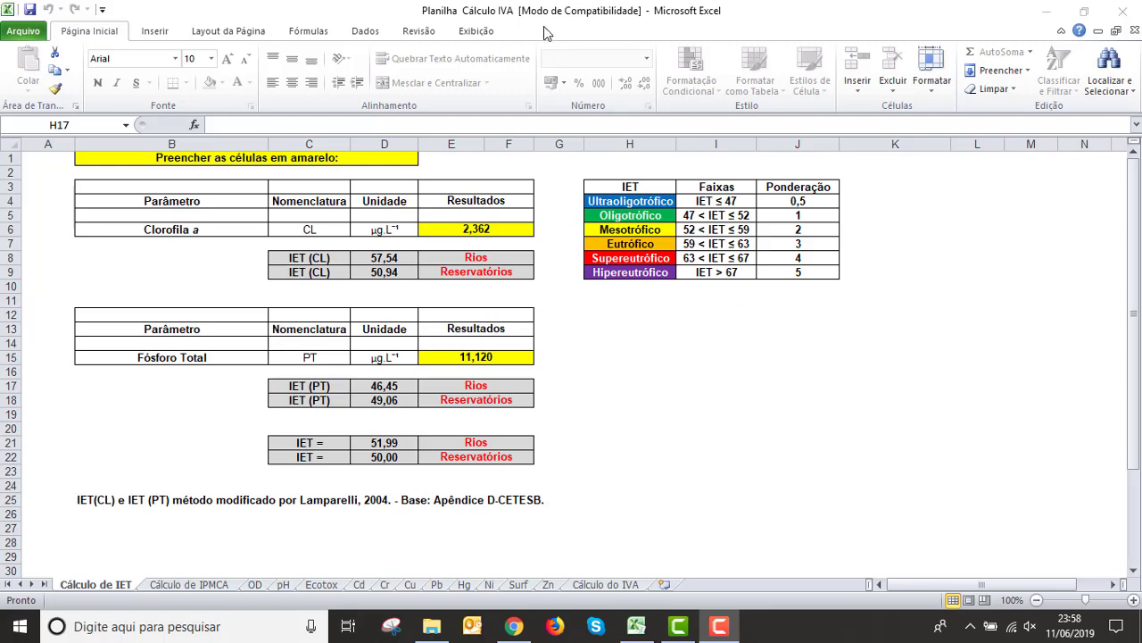
- Review the IVA reference web page in the browser, then return to the workbook
key(alt+Tab)
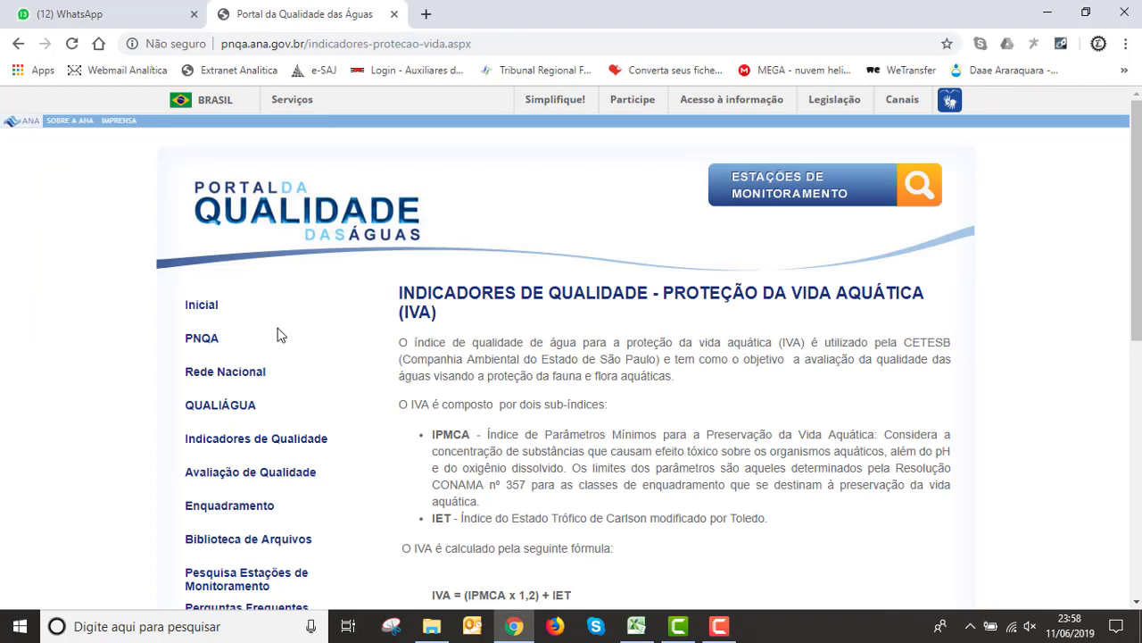
scroll(386, 283, down, 2)
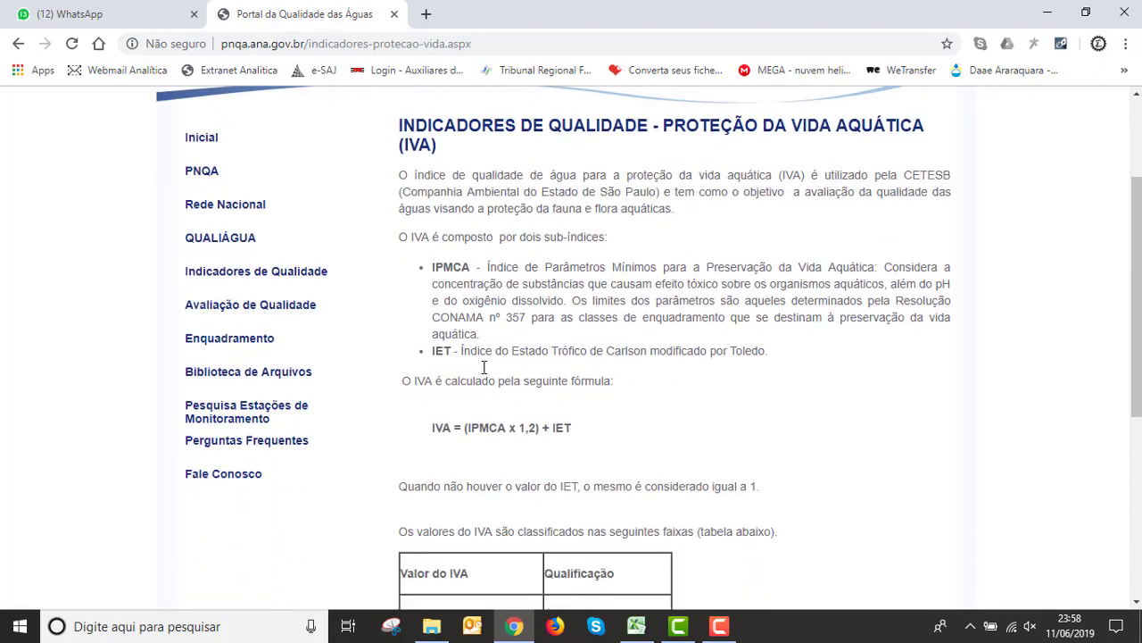
scroll(621, 298, up, 2)
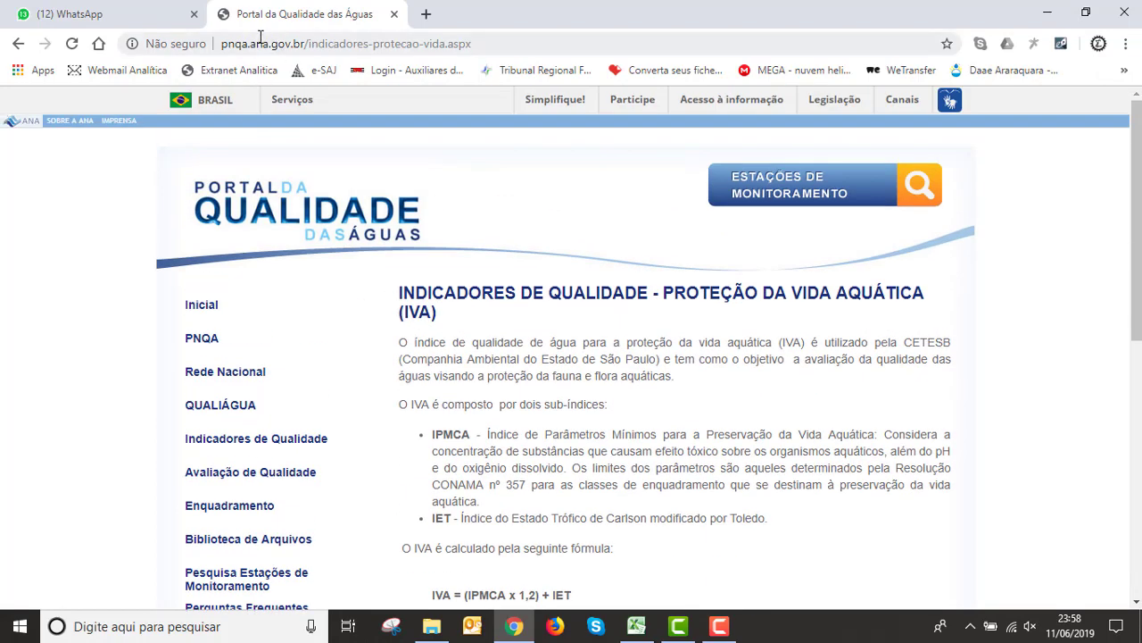
click(511, 46)
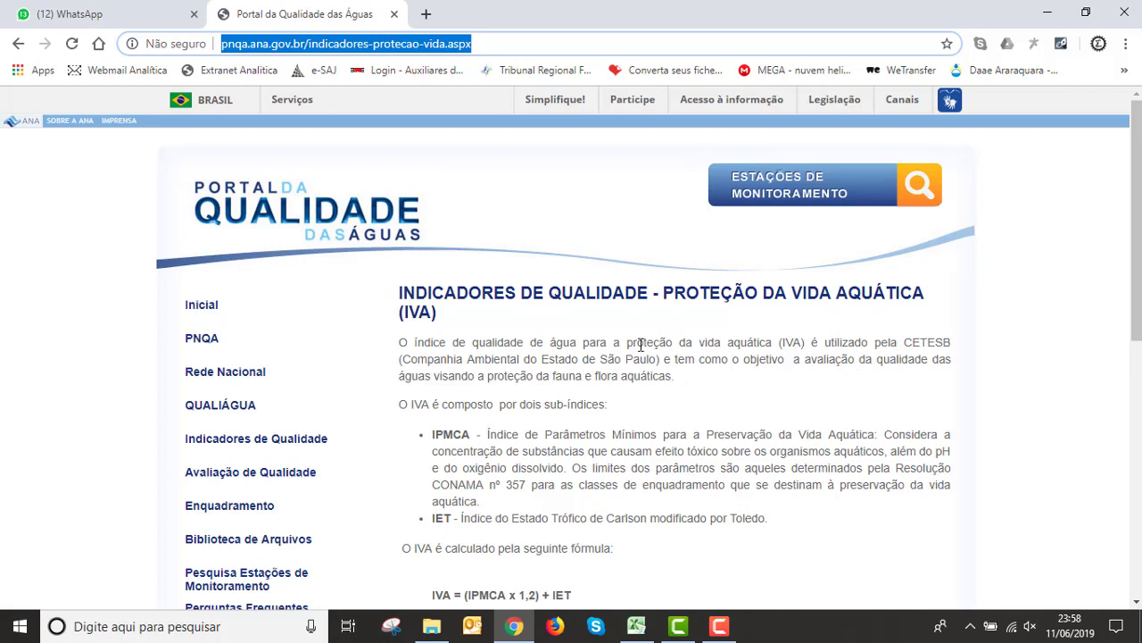
scroll(427, 360, down, 2)
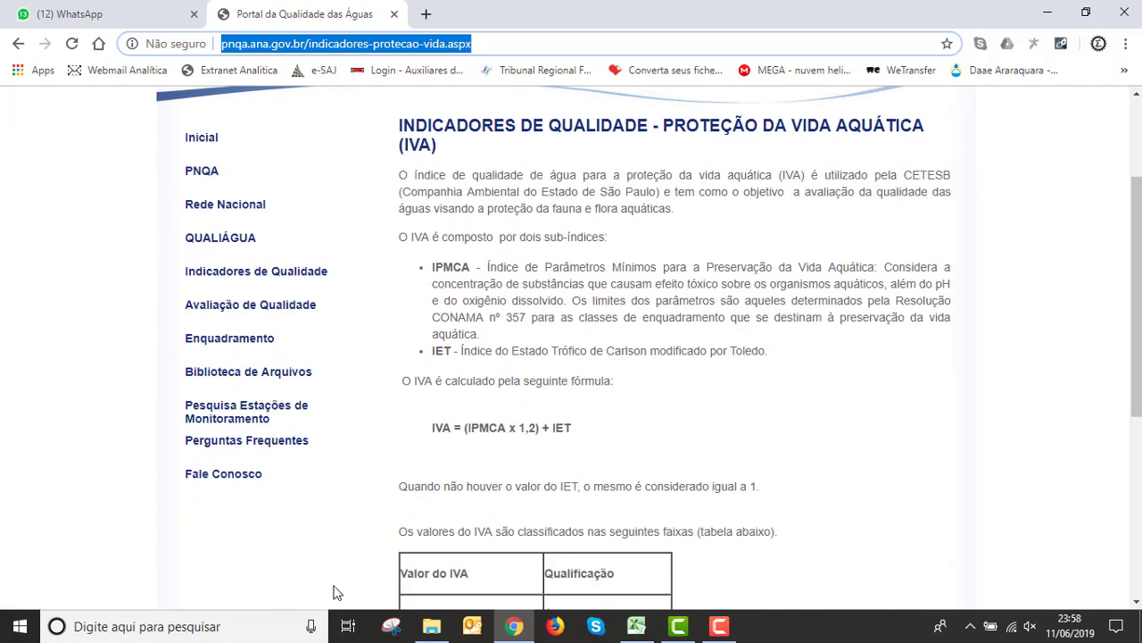
scroll(335, 589, up, 2)
scroll(328, 584, down, 2)
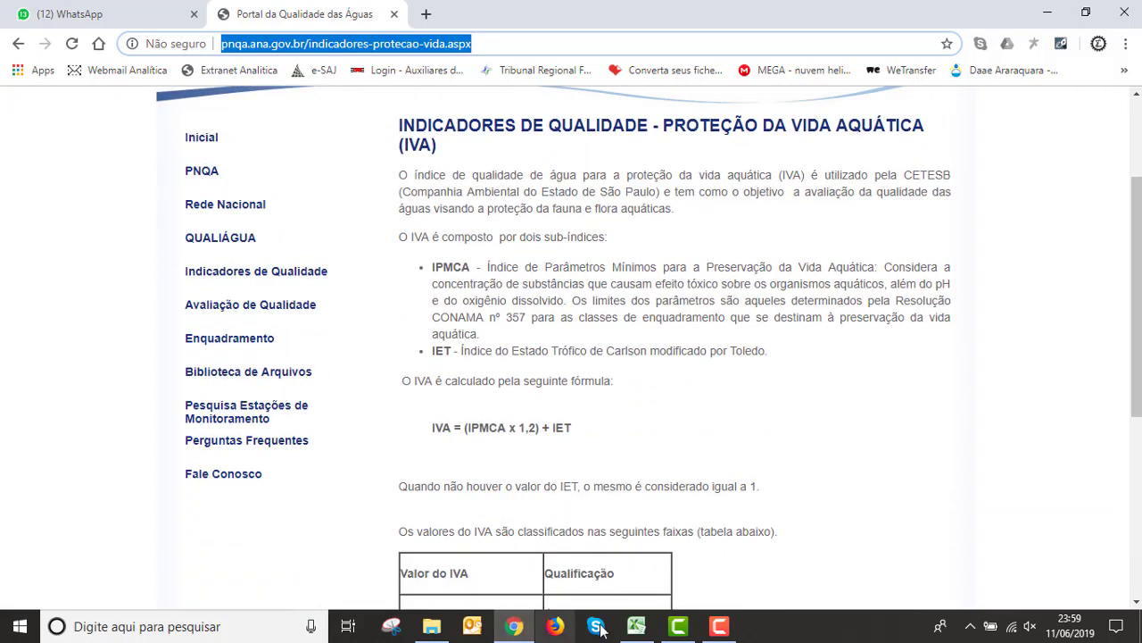
click(636, 628)
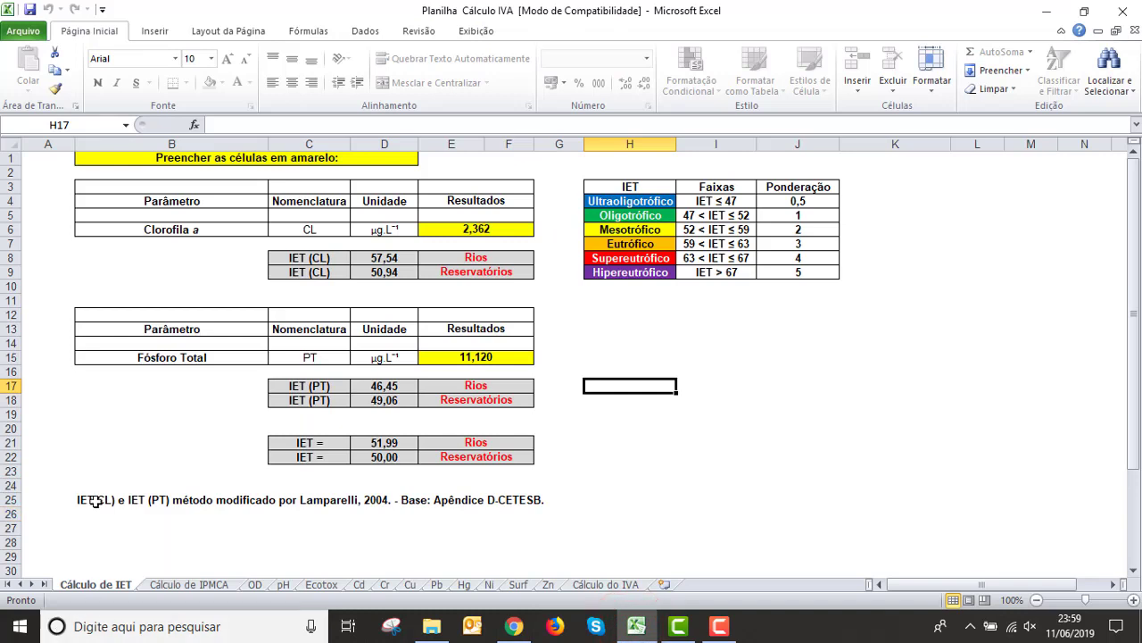
- Show the reference note in cell B25 of the sheet
click(107, 585)
click(86, 501)
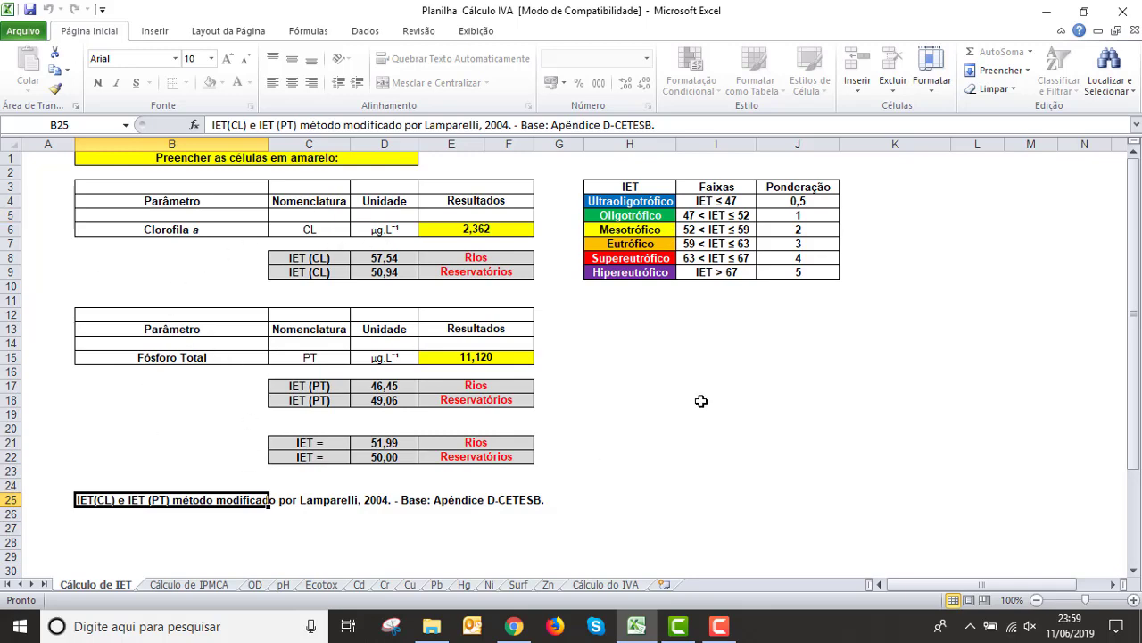
click(620, 341)
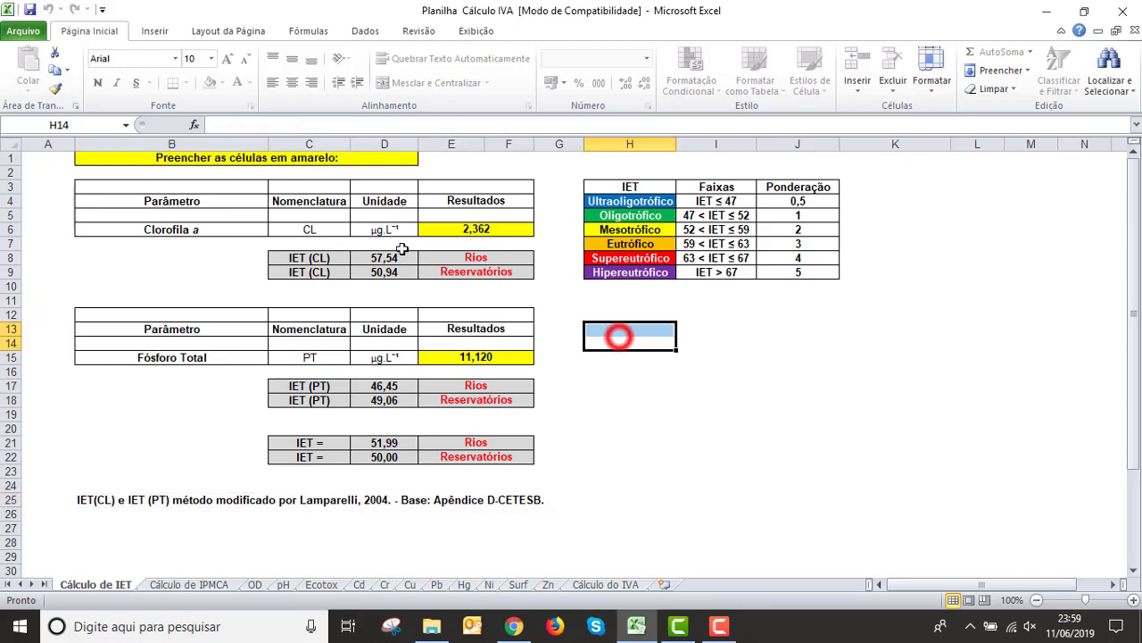
- Highlight the IET (CL) and IET (PT) result rows and the input values in E6 and E15
click(294, 266)
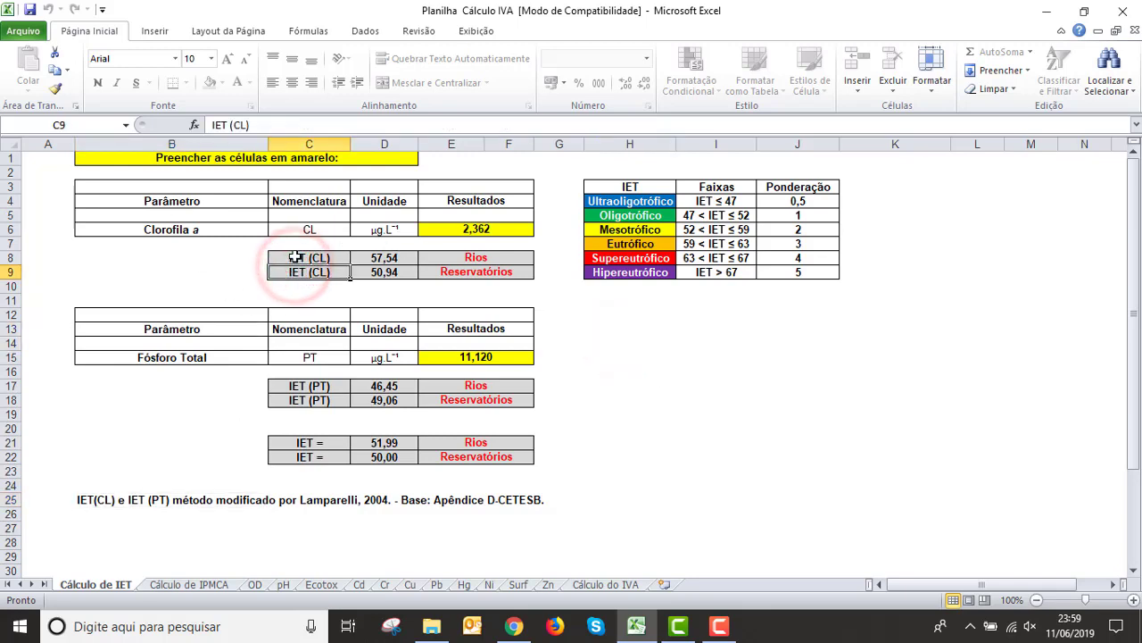
drag(294, 259, 491, 259)
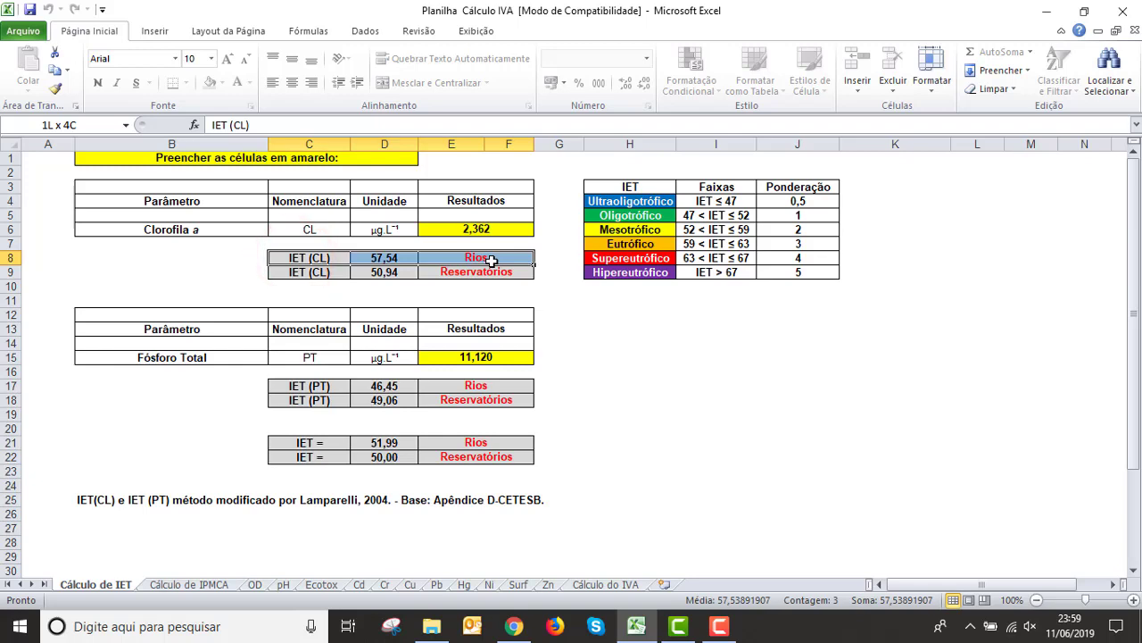
drag(491, 258, 497, 271)
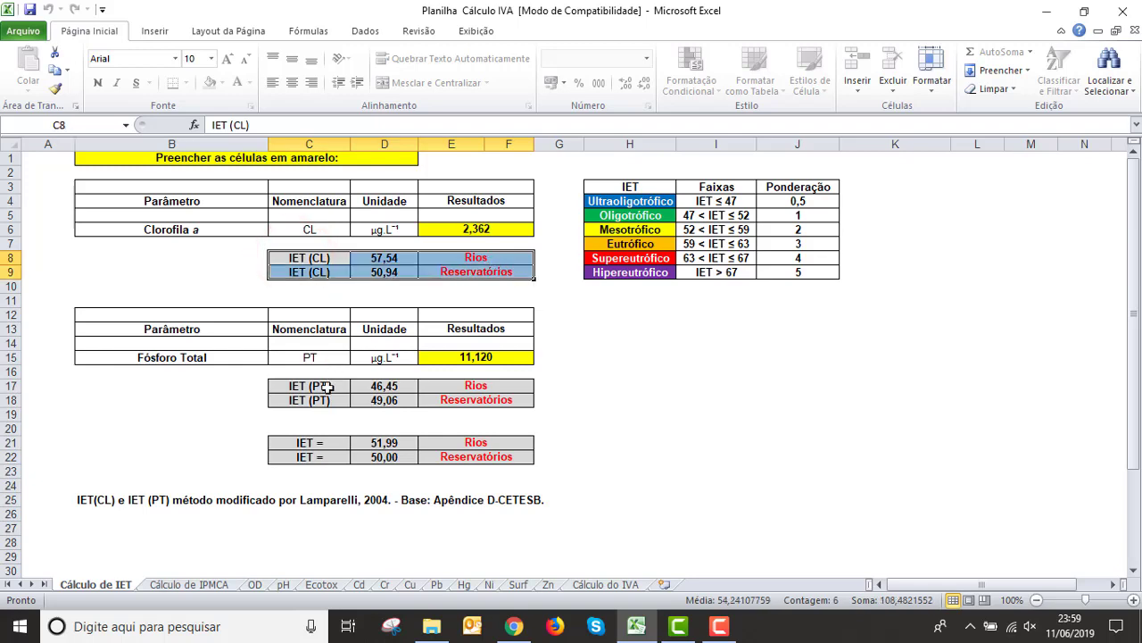
drag(322, 385, 501, 397)
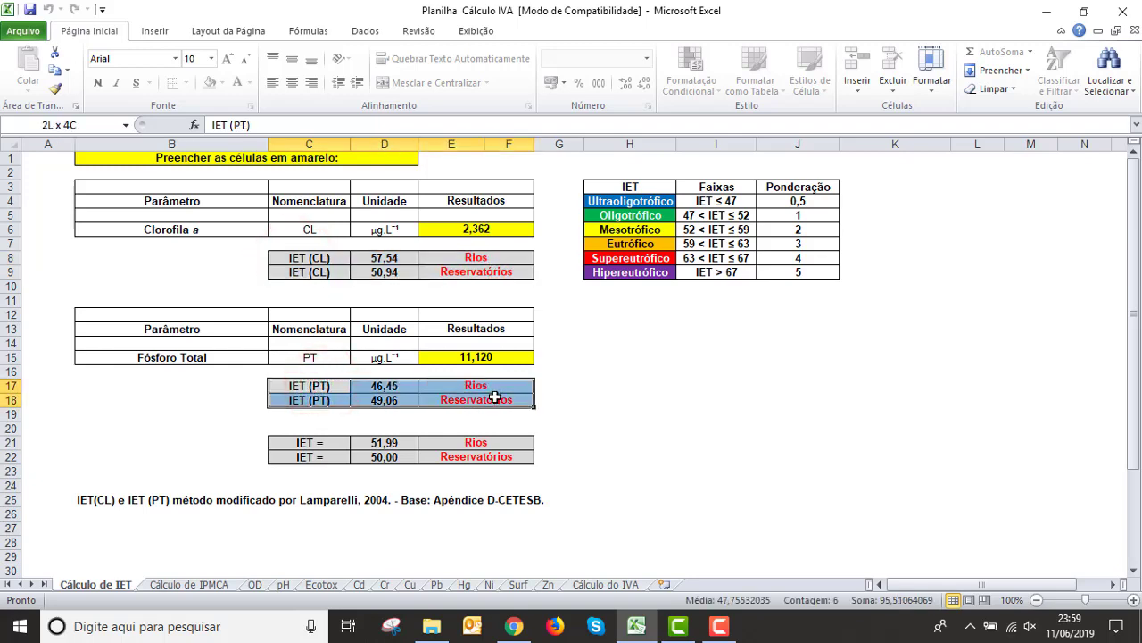
click(474, 228)
click(491, 358)
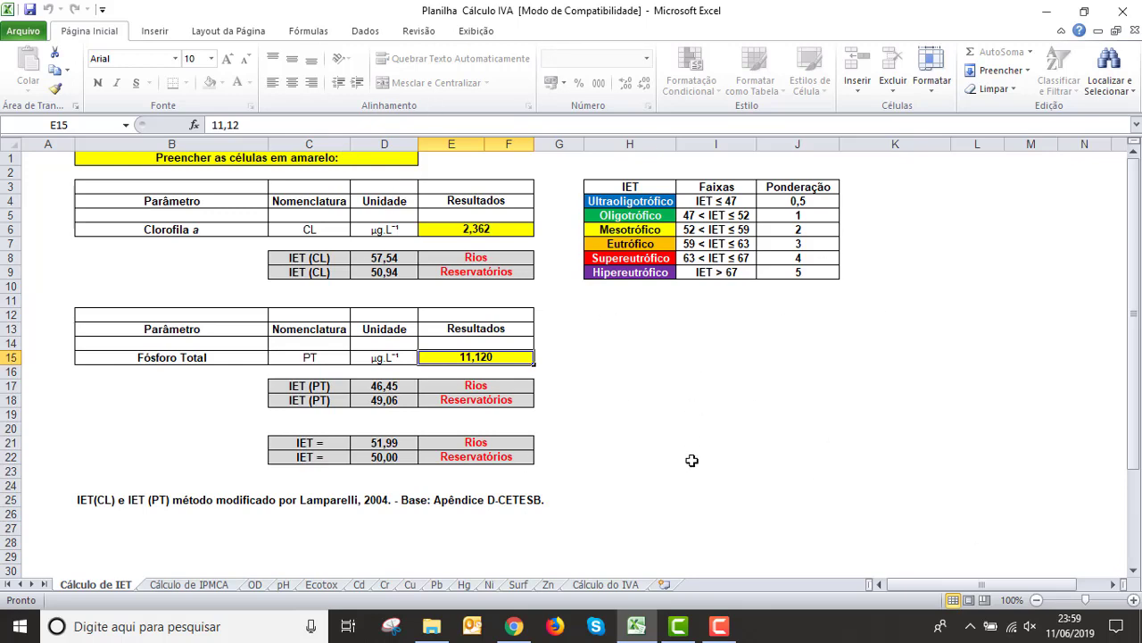
- Point out the fill-in-yellow-cells instruction and the chlorophyll (E6) and Fósforo Total (E15) inputs
click(167, 157)
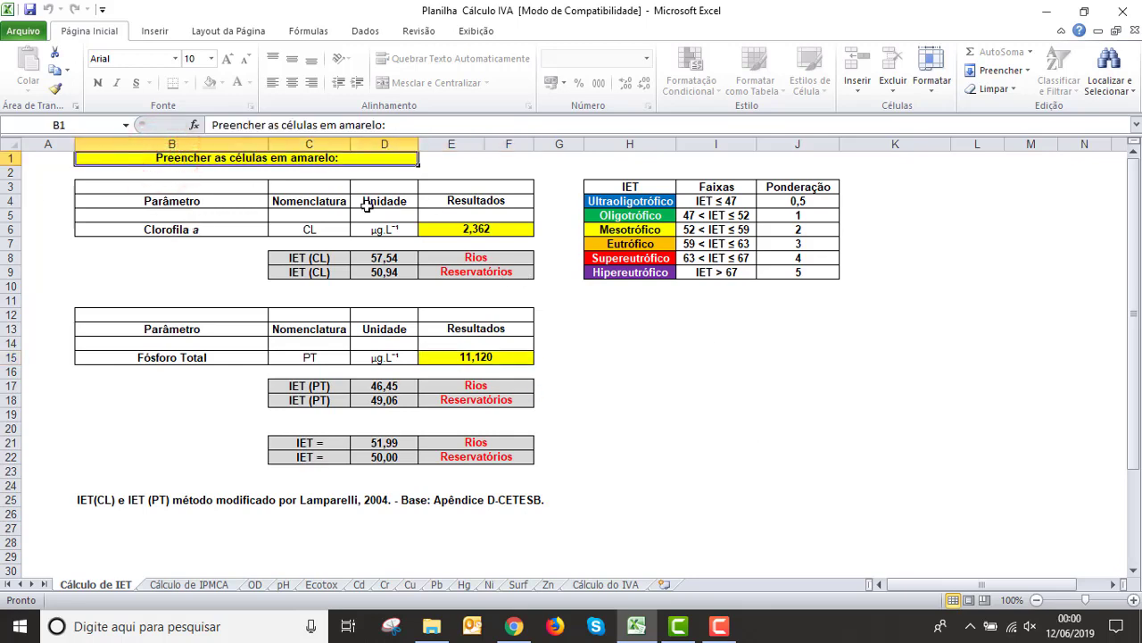
click(475, 228)
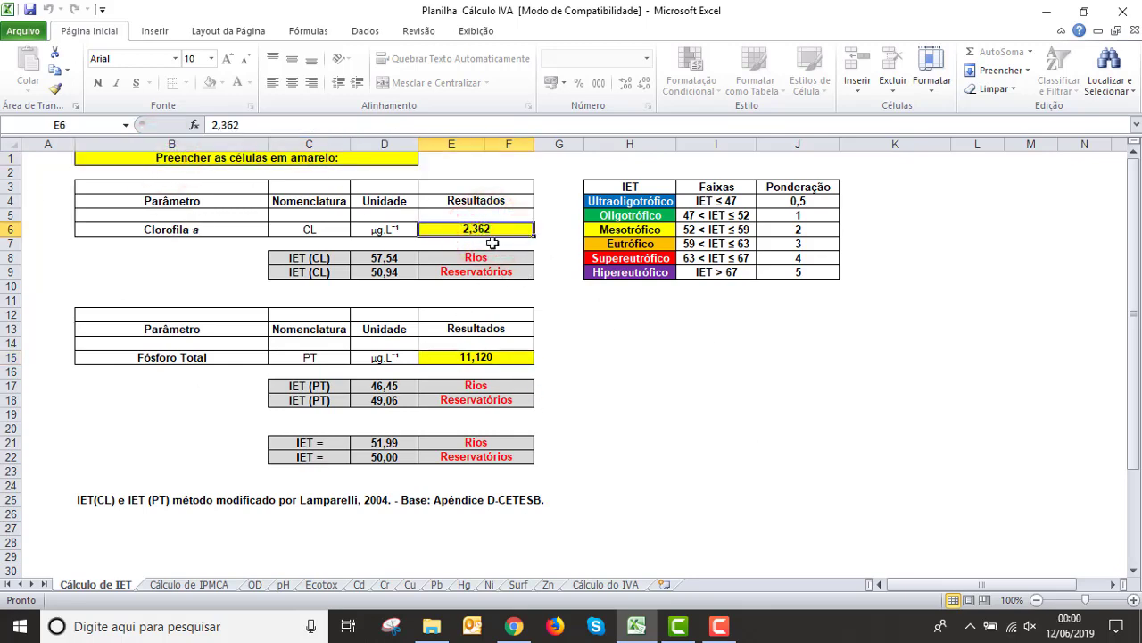
click(476, 357)
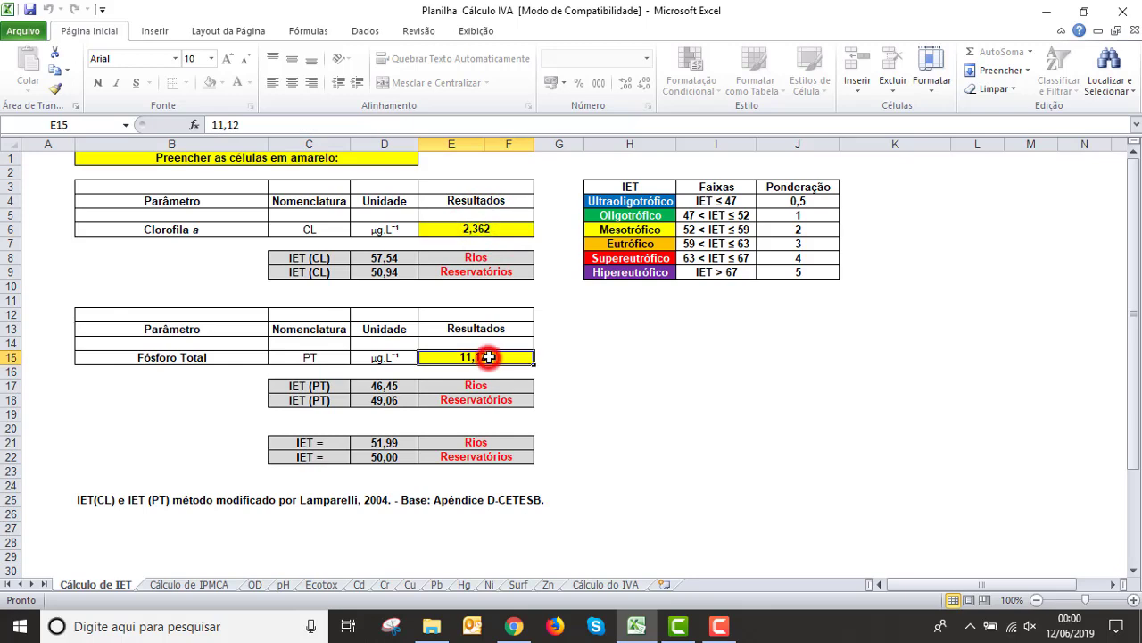
click(524, 227)
click(453, 361)
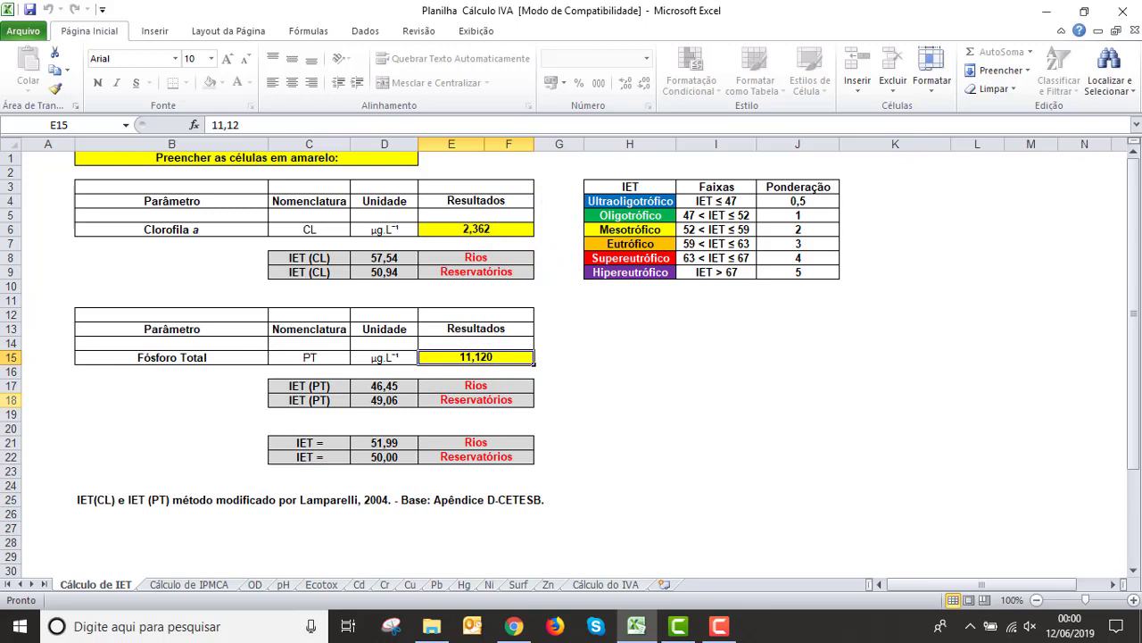
click(520, 232)
click(479, 359)
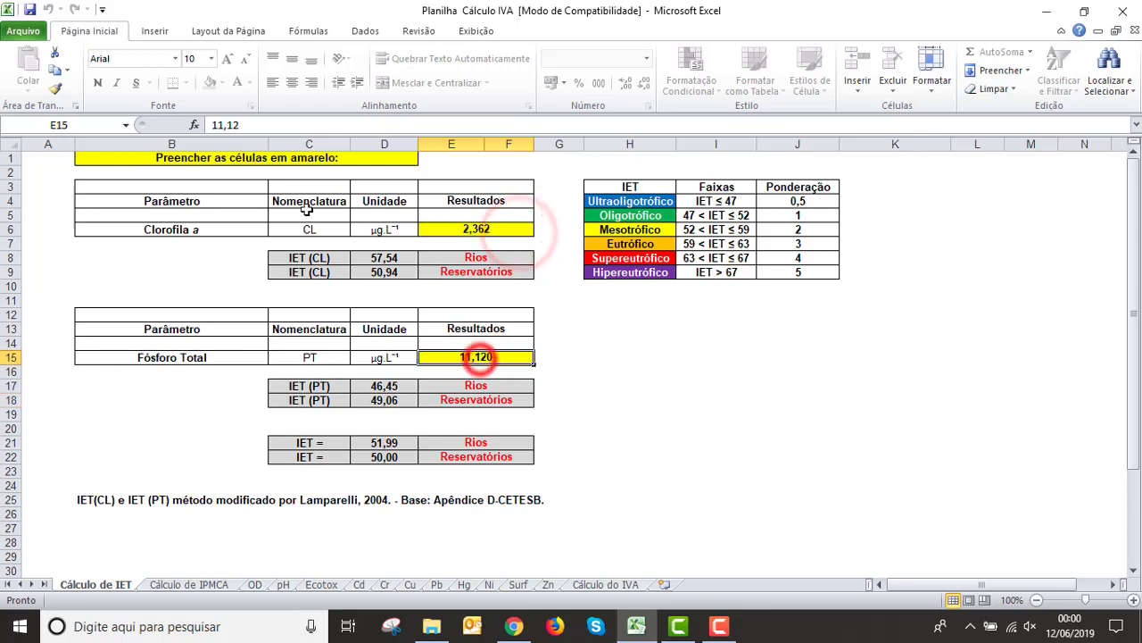
- Highlight the IET (CL) rivers and reservoirs results and the combined IET rows C21:E22
drag(287, 257, 464, 258)
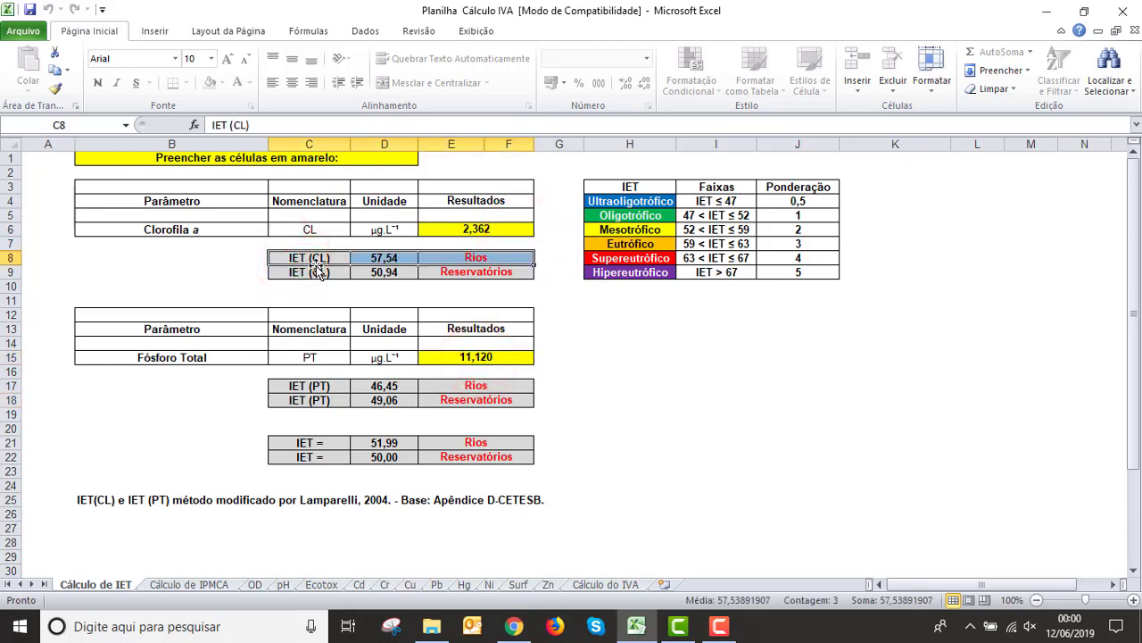
drag(318, 269, 482, 272)
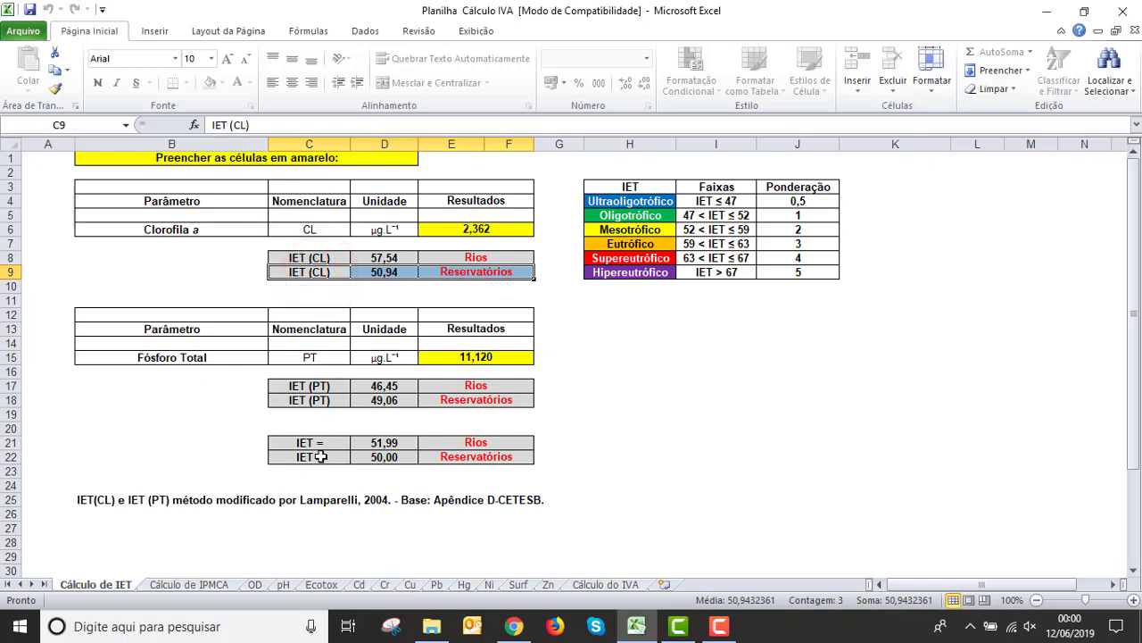
drag(308, 442, 509, 454)
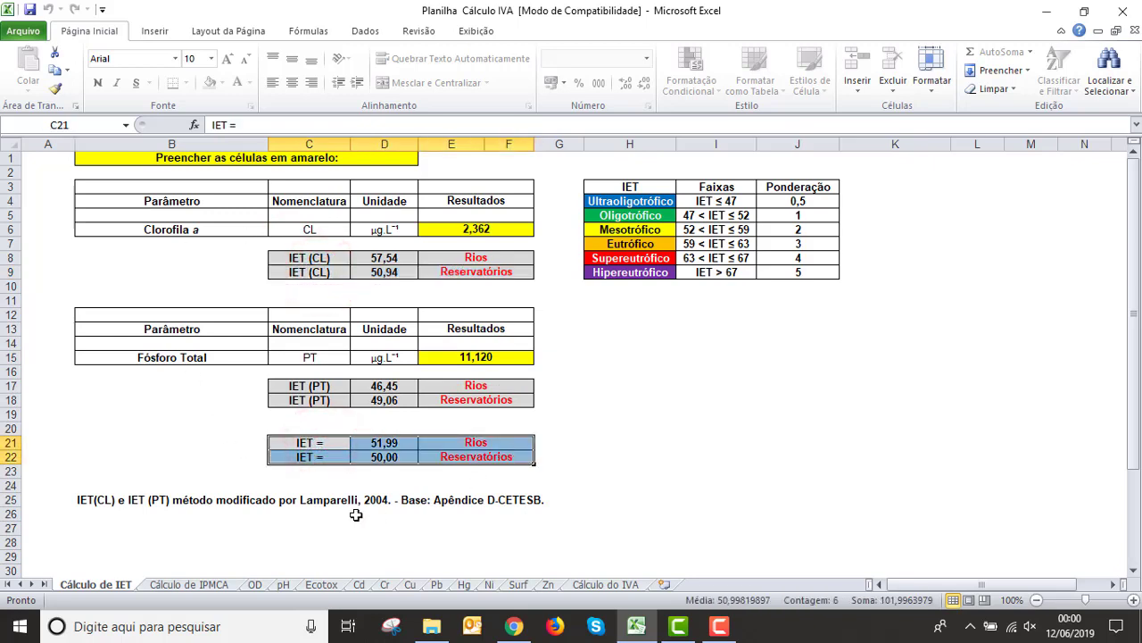
click(294, 443)
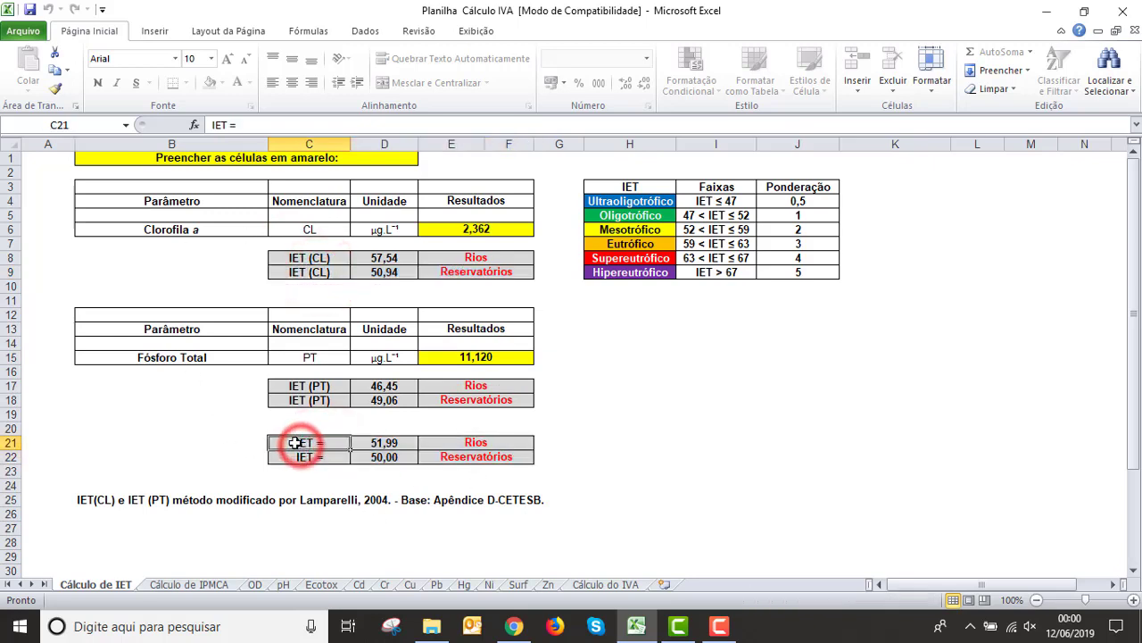
drag(294, 443, 499, 457)
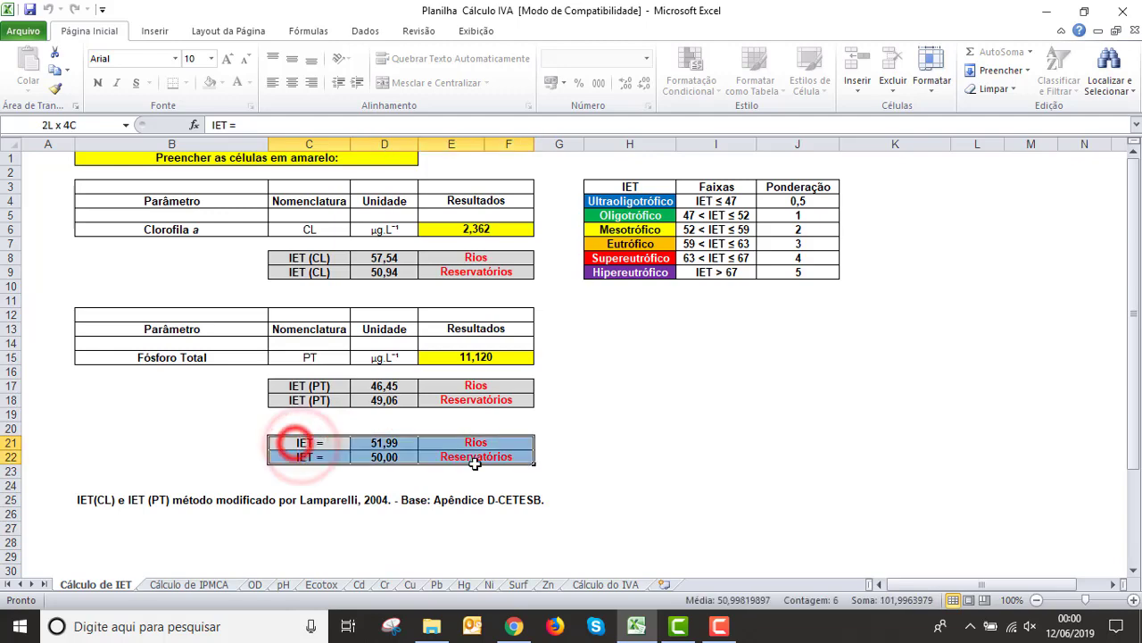
click(166, 395)
click(188, 585)
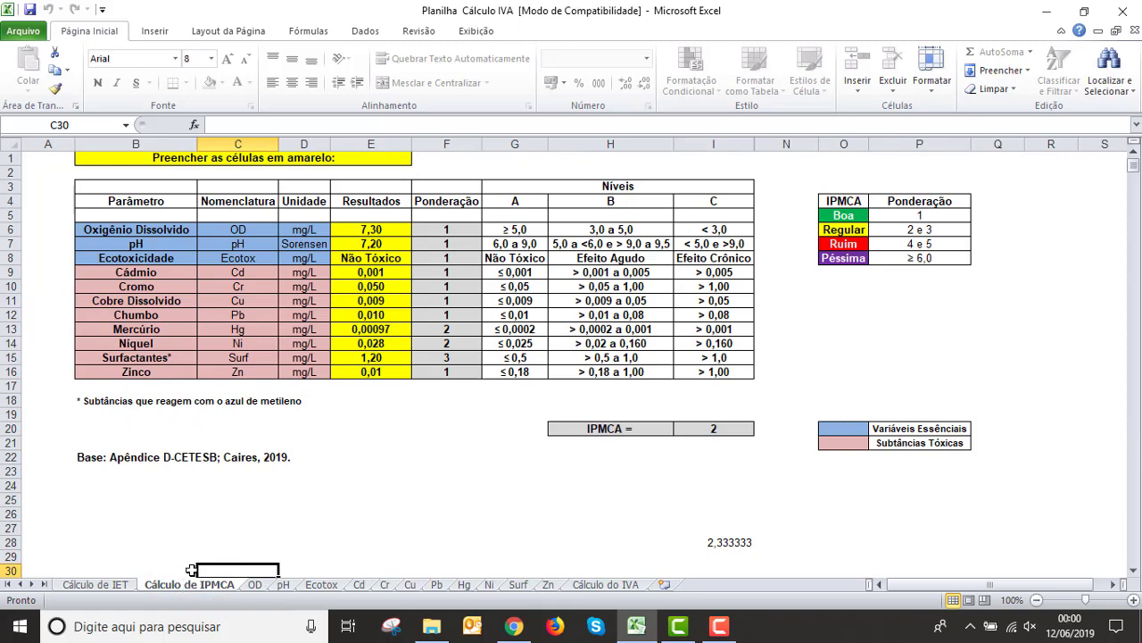
click(514, 625)
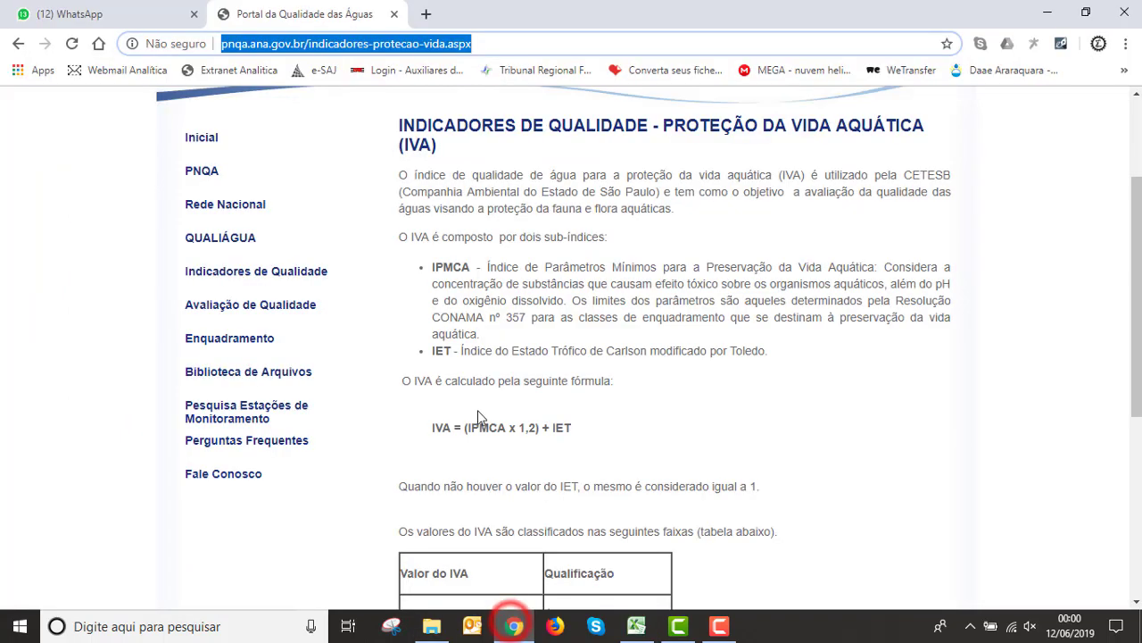
drag(487, 266, 880, 264)
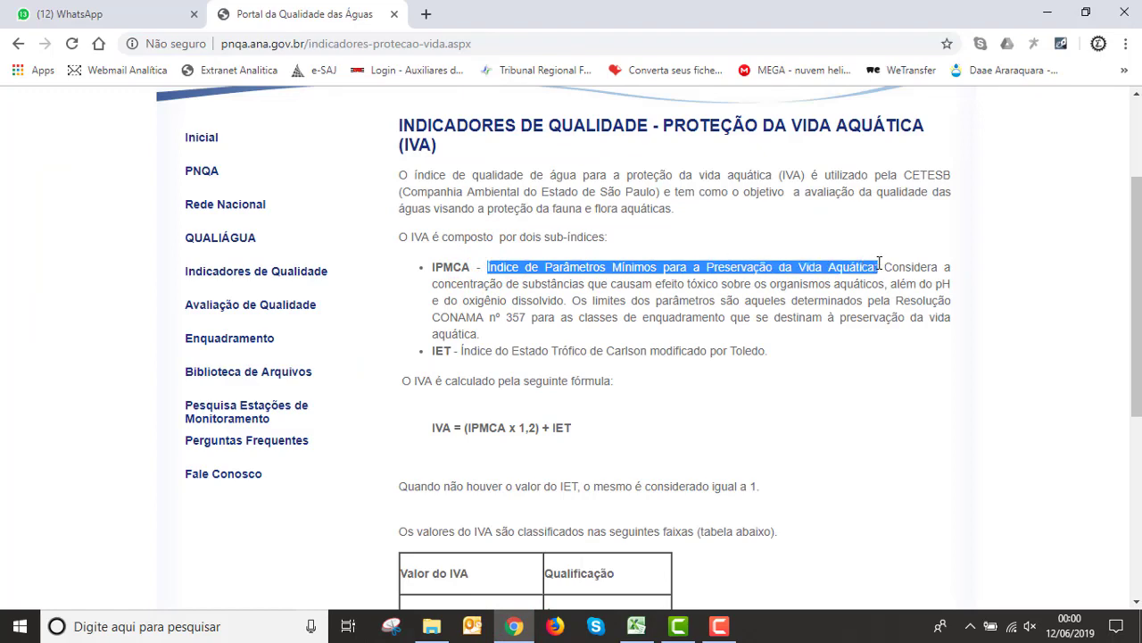
click(637, 627)
click(394, 509)
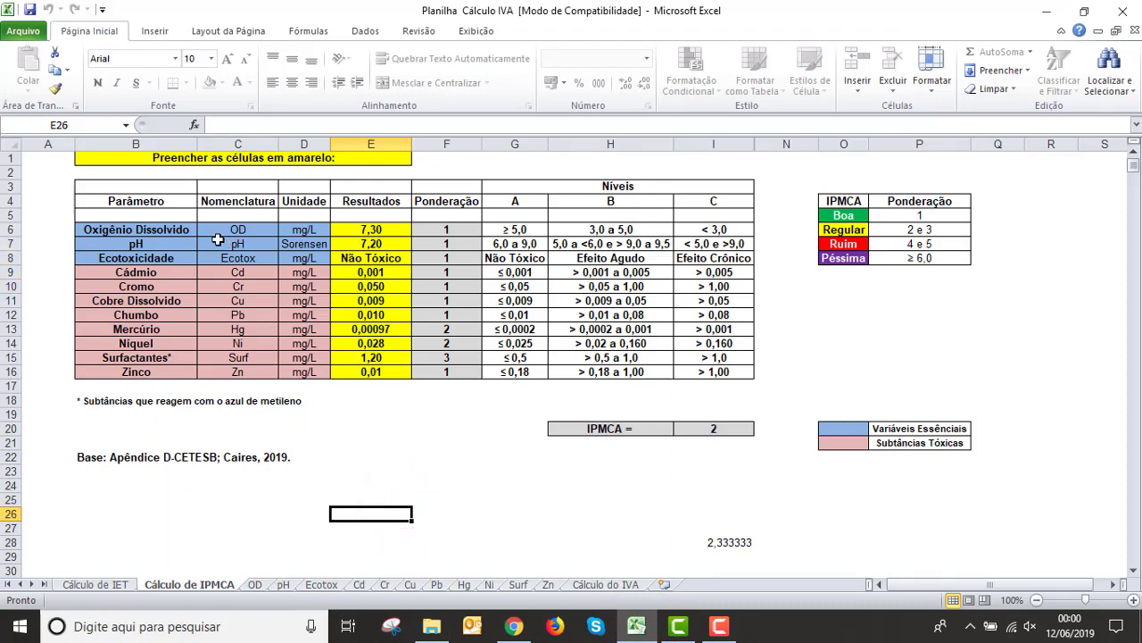
drag(126, 229, 439, 259)
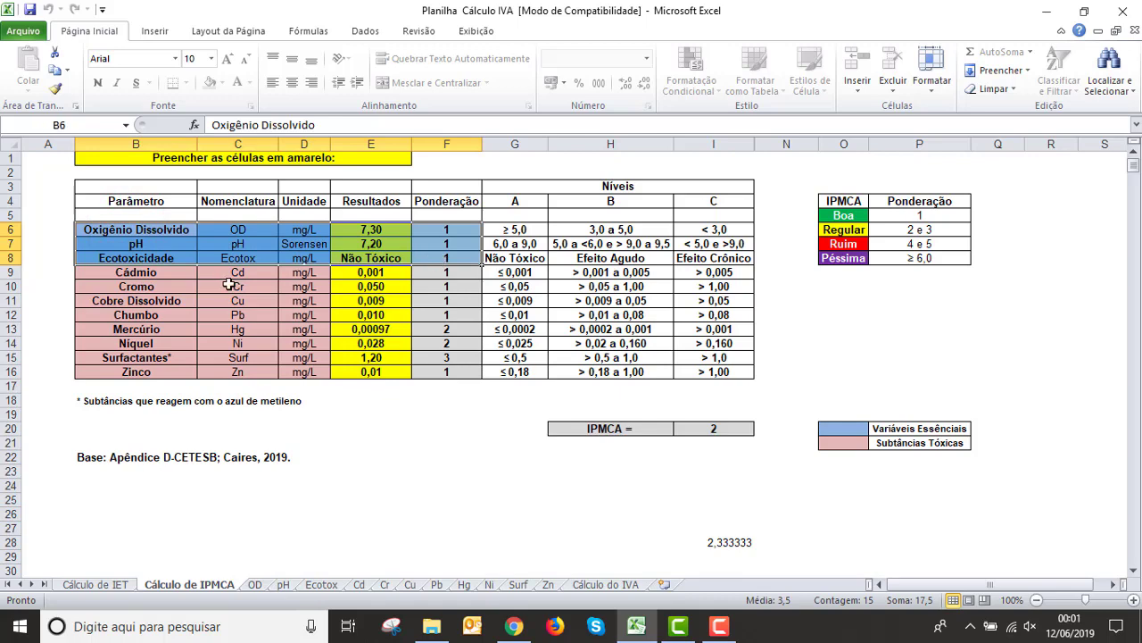
mouse_move(145, 271)
mouse_down()
mouse_move(320, 283)
mouse_move(471, 374)
mouse_up()
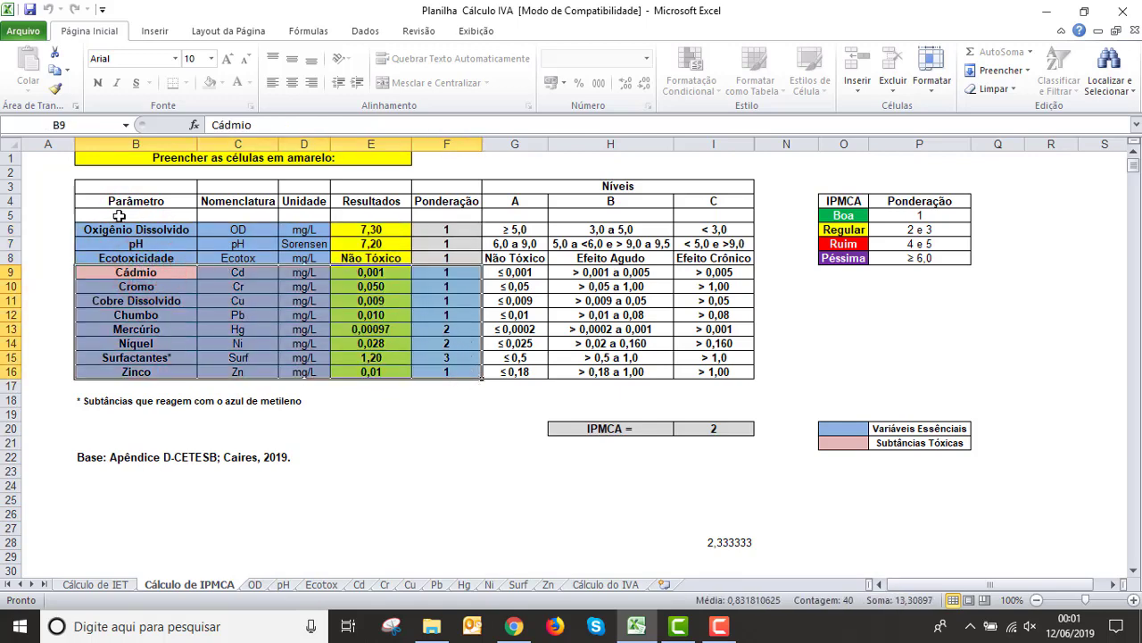
drag(123, 227, 289, 254)
drag(170, 272, 322, 371)
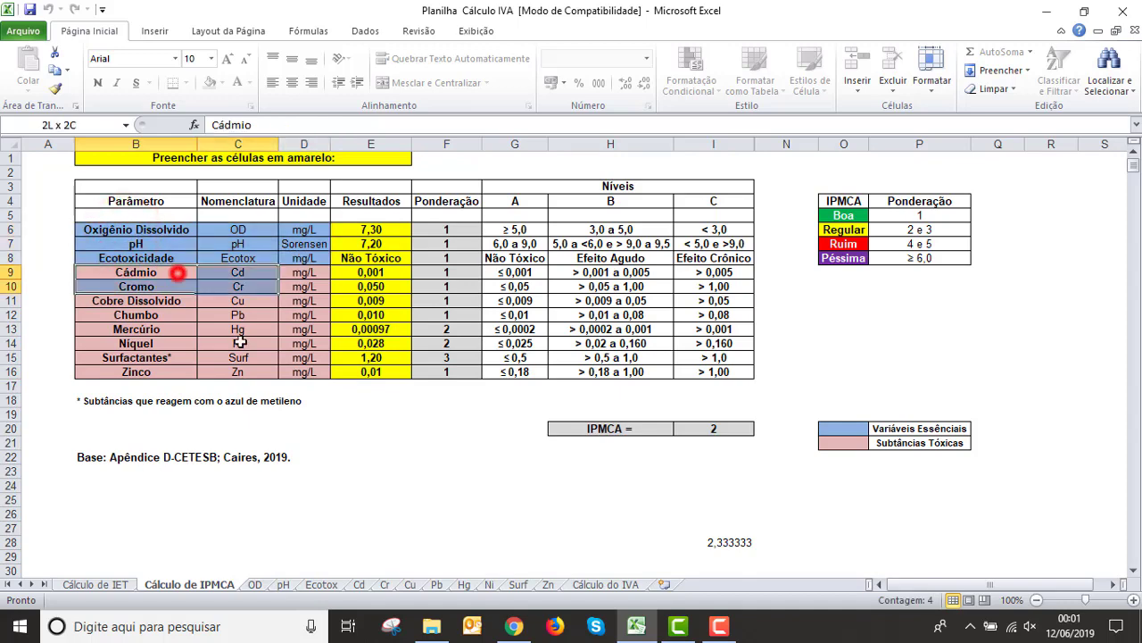
click(914, 430)
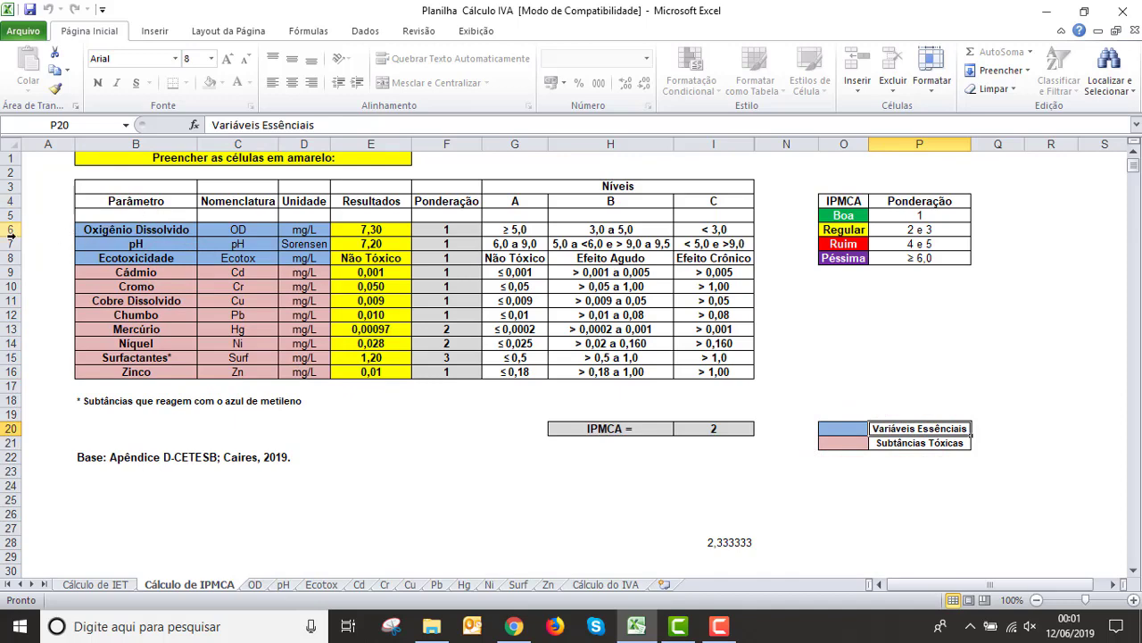
click(914, 444)
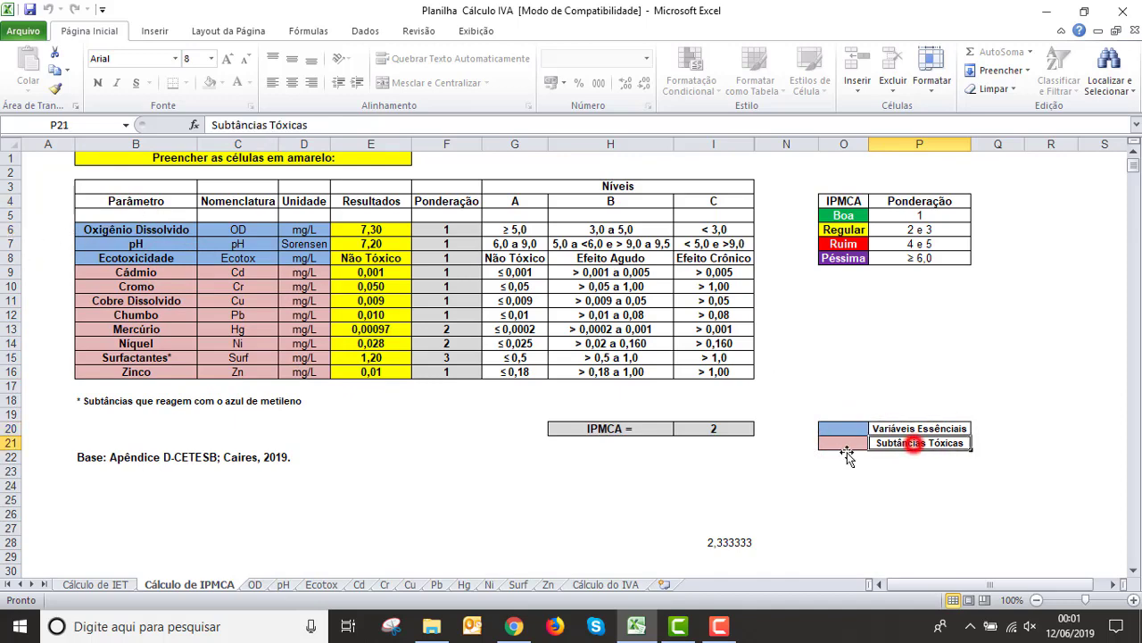
click(130, 258)
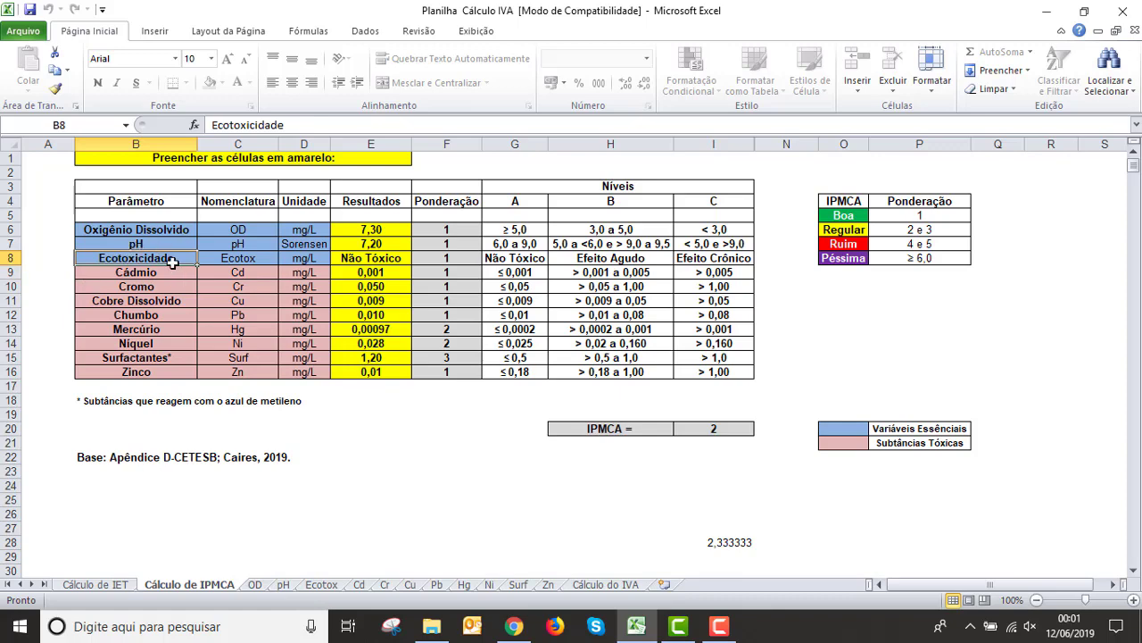
drag(219, 262, 159, 259)
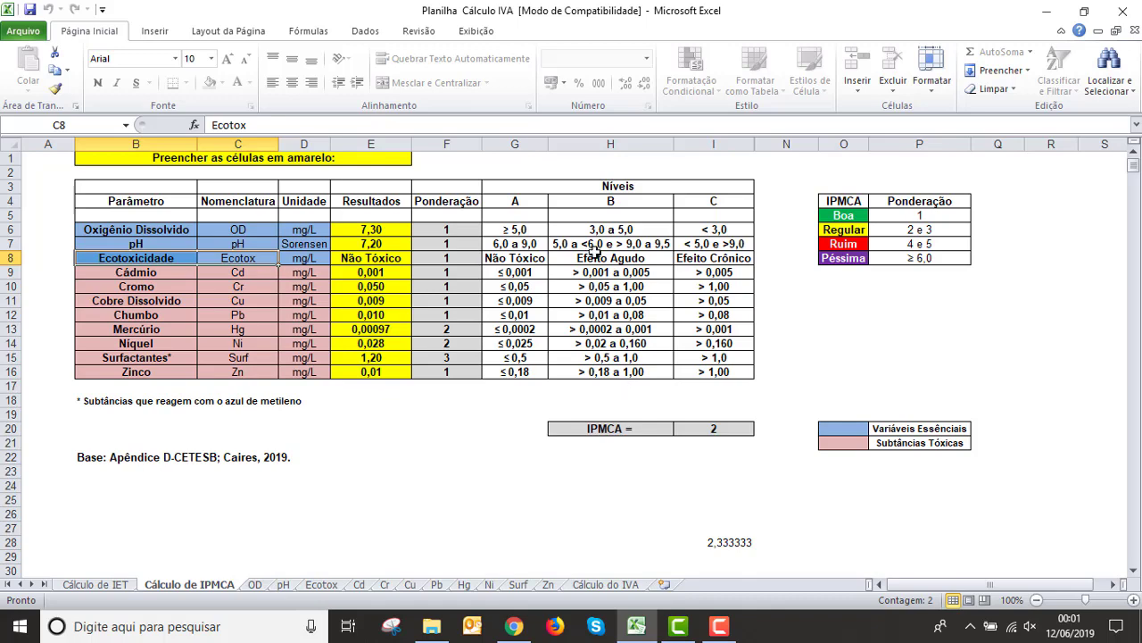
click(719, 257)
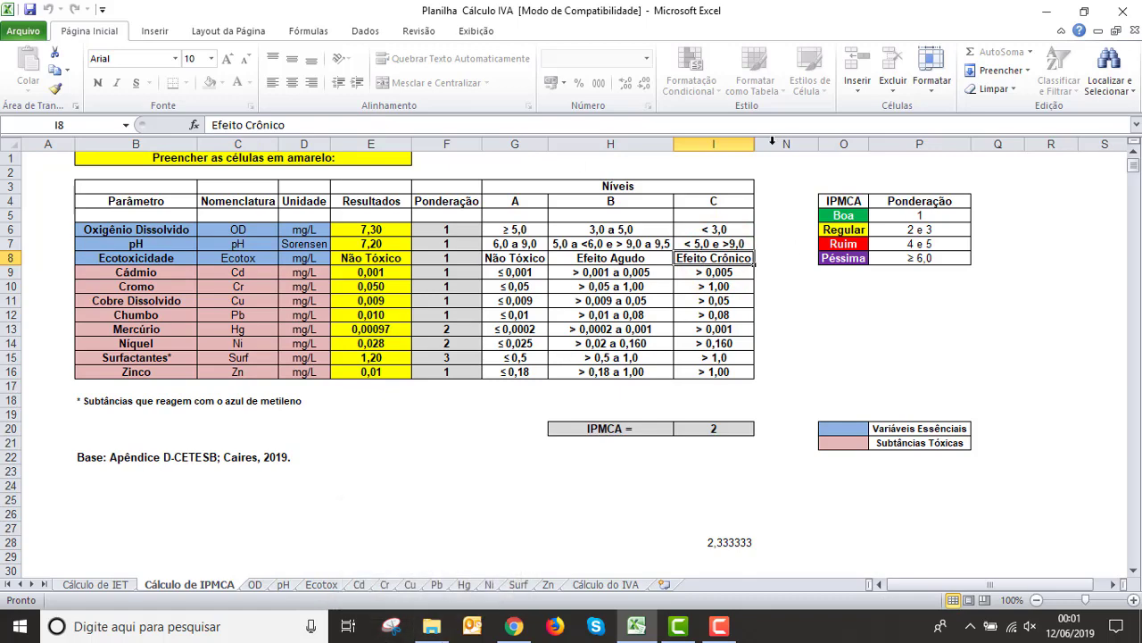
click(705, 258)
drag(725, 249, 723, 259)
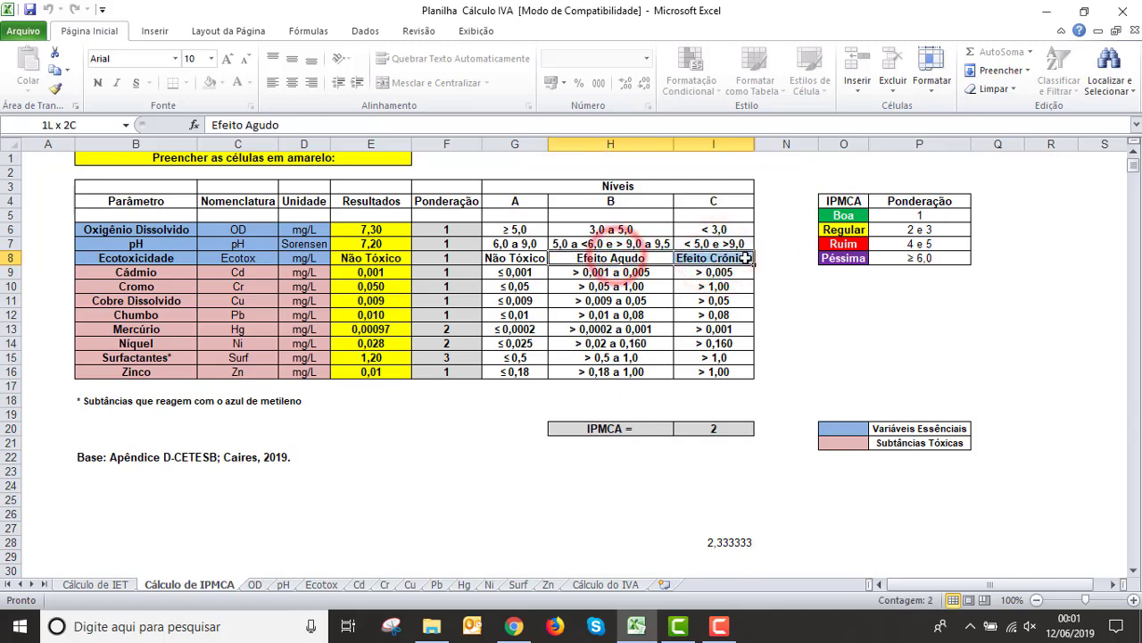
click(668, 260)
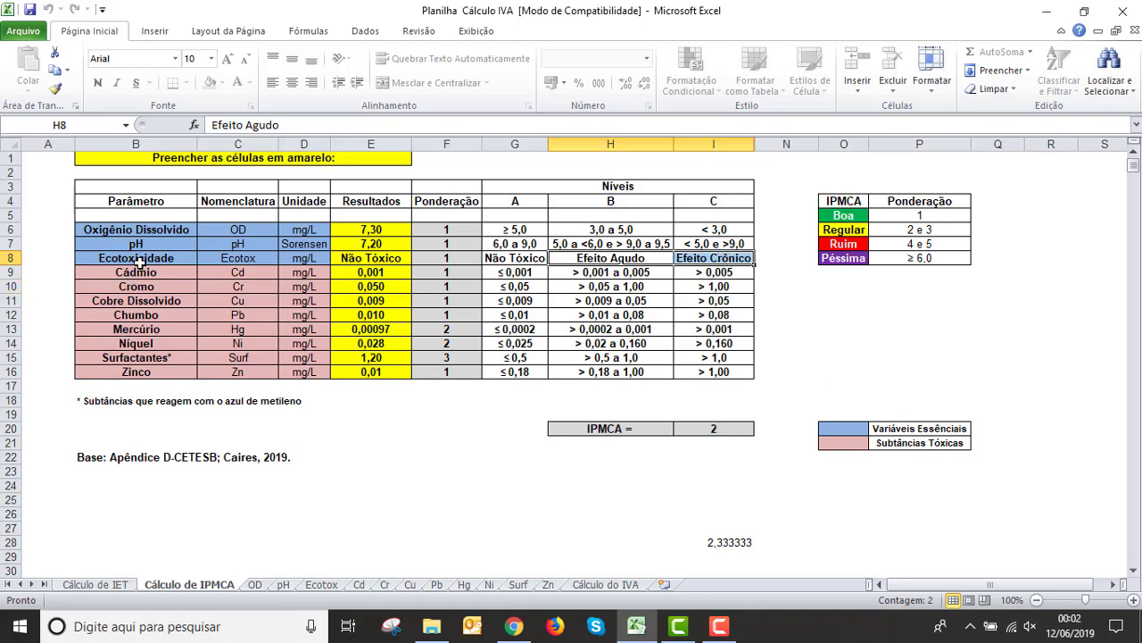
drag(128, 277, 320, 371)
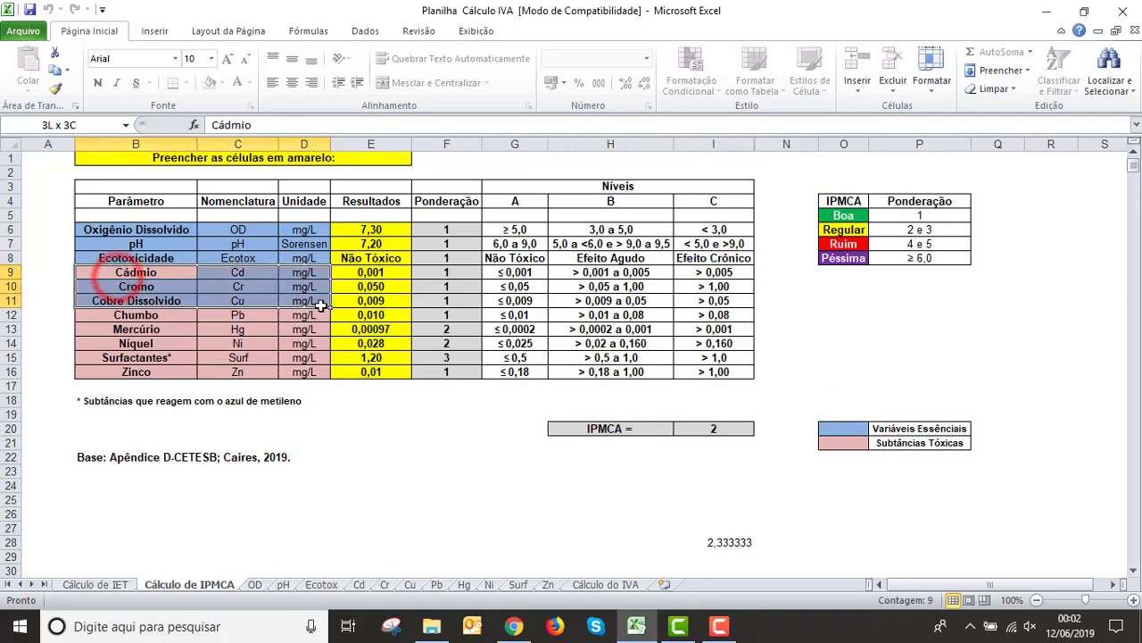
click(146, 273)
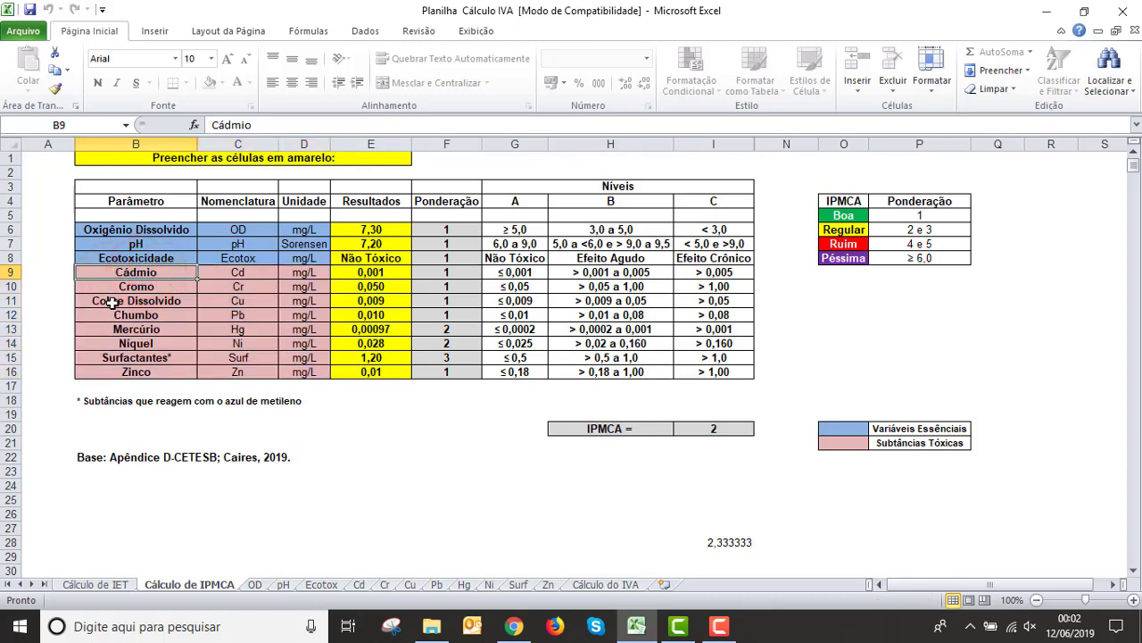
click(110, 303)
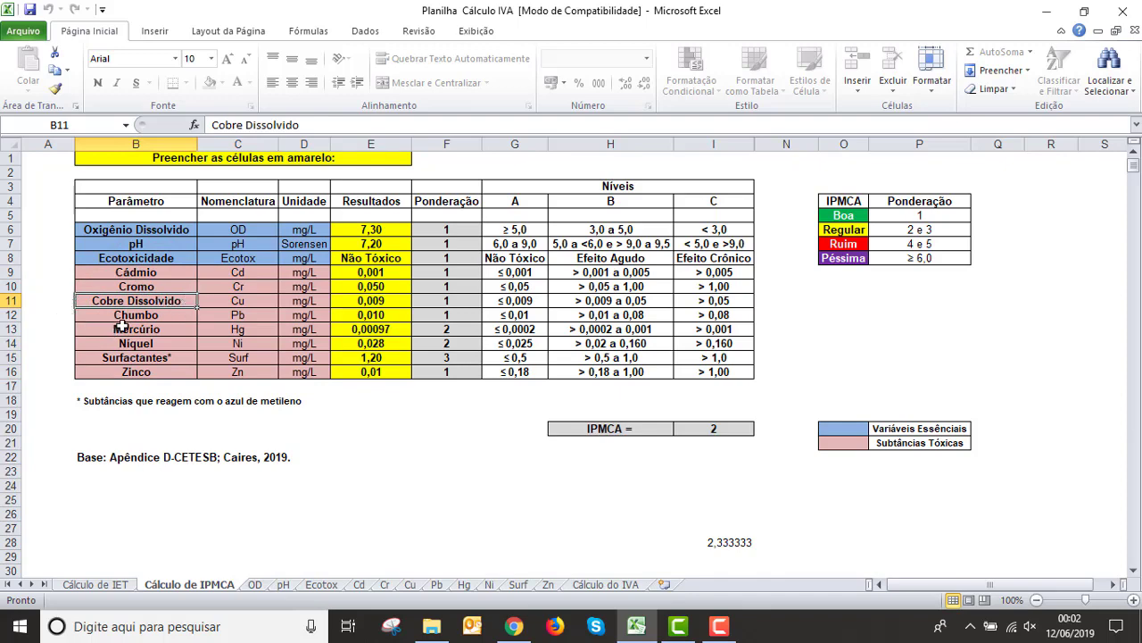
click(123, 315)
click(125, 329)
click(123, 344)
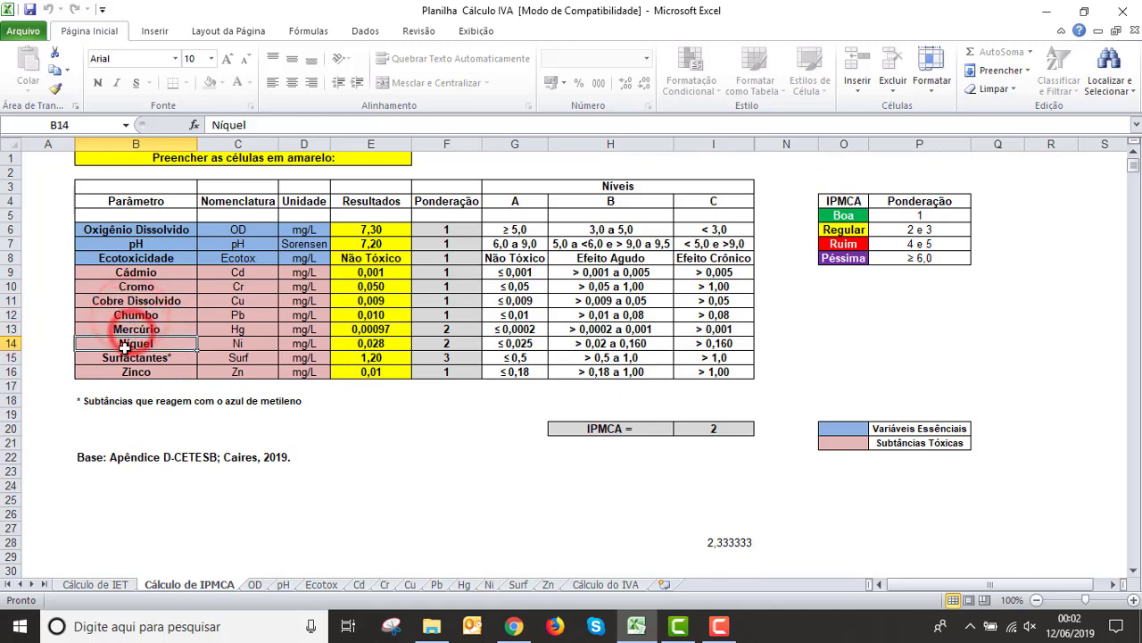
click(125, 372)
click(80, 402)
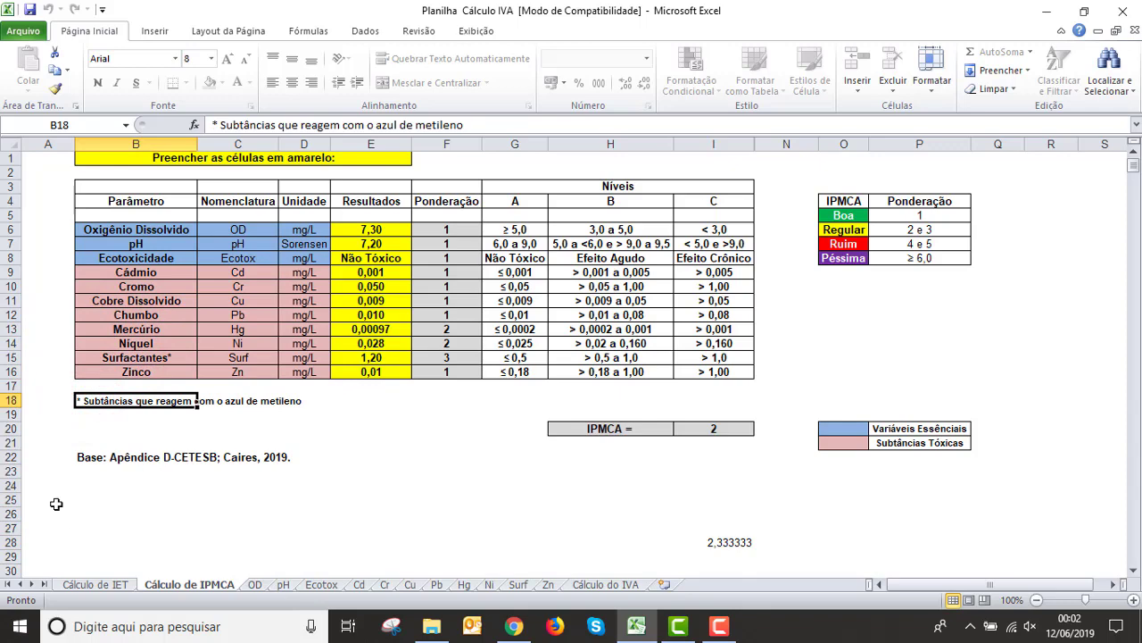
click(122, 370)
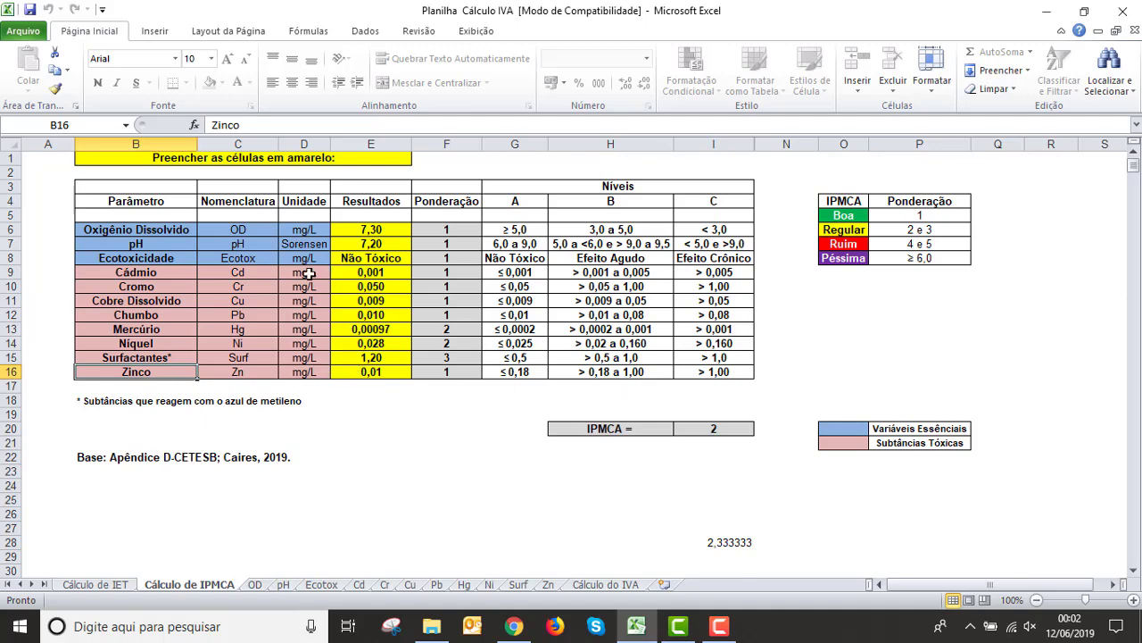
drag(134, 191, 571, 294)
click(561, 301)
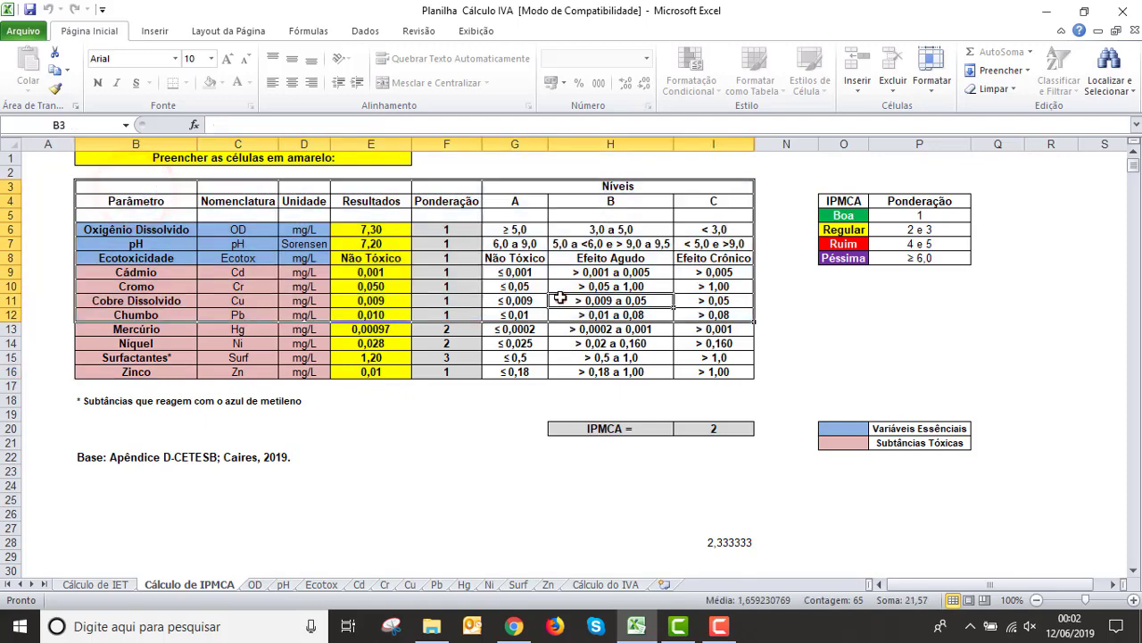
drag(378, 228, 373, 371)
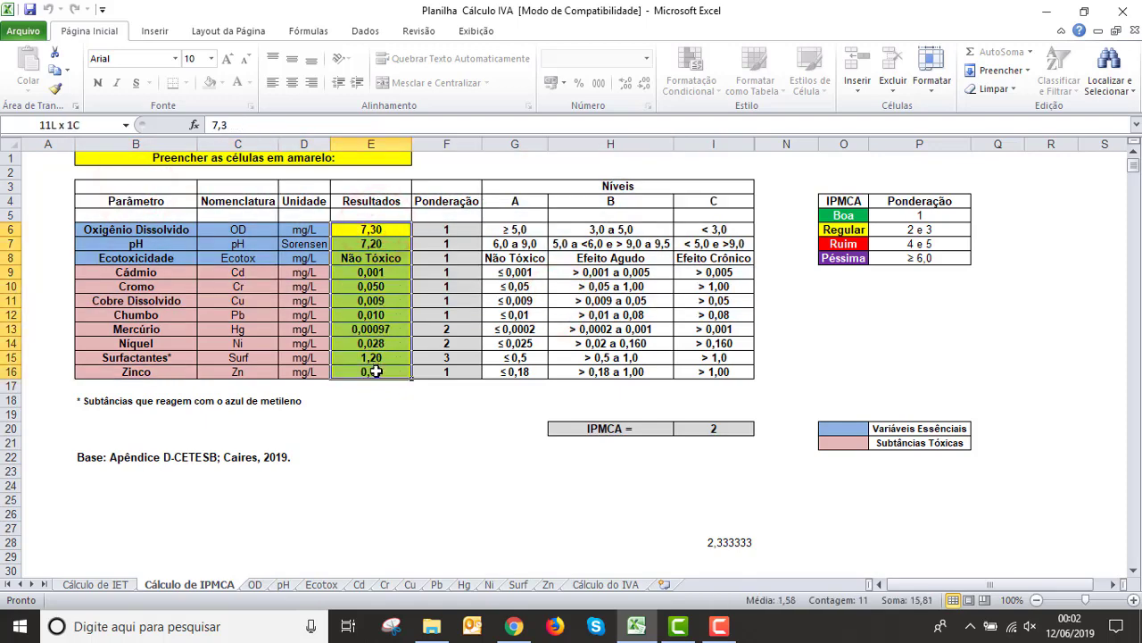
click(256, 583)
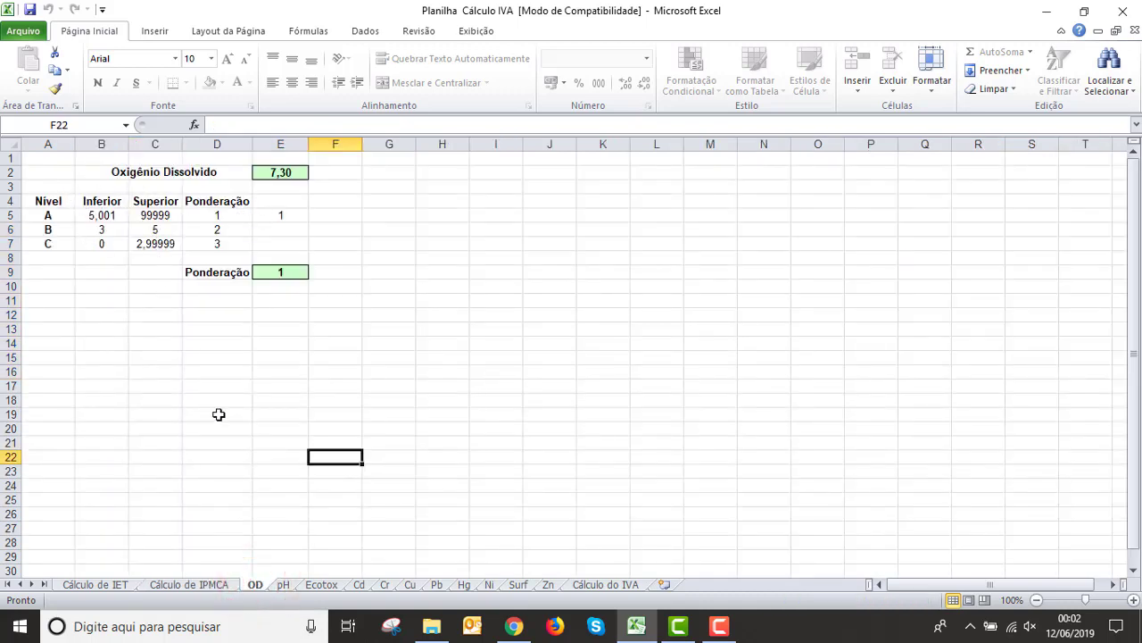
click(286, 585)
click(323, 586)
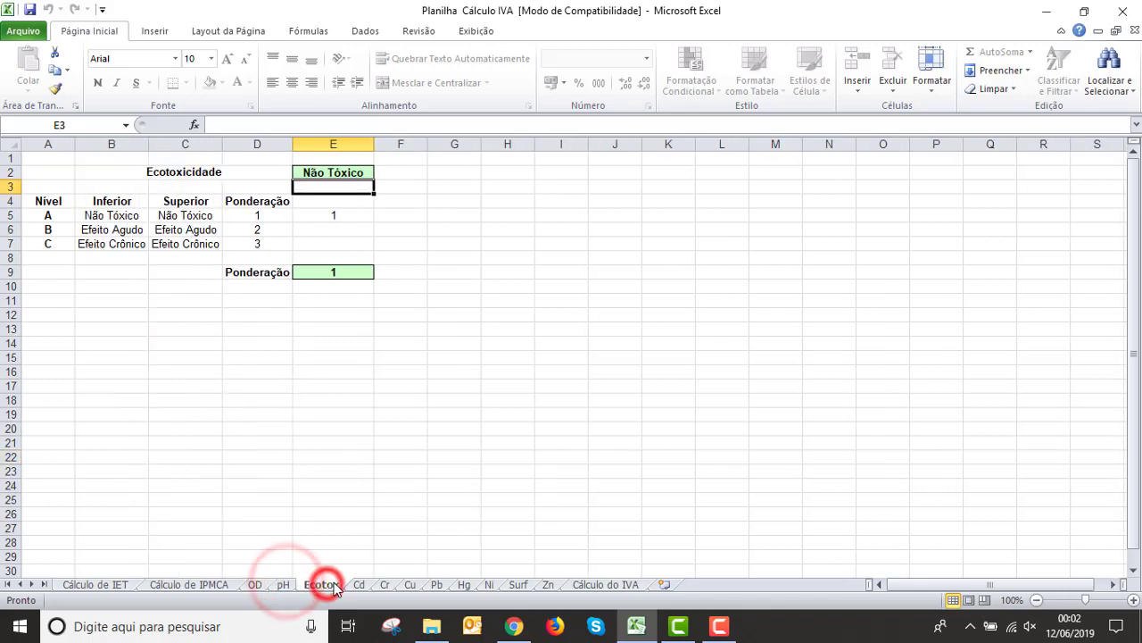
click(358, 585)
click(384, 586)
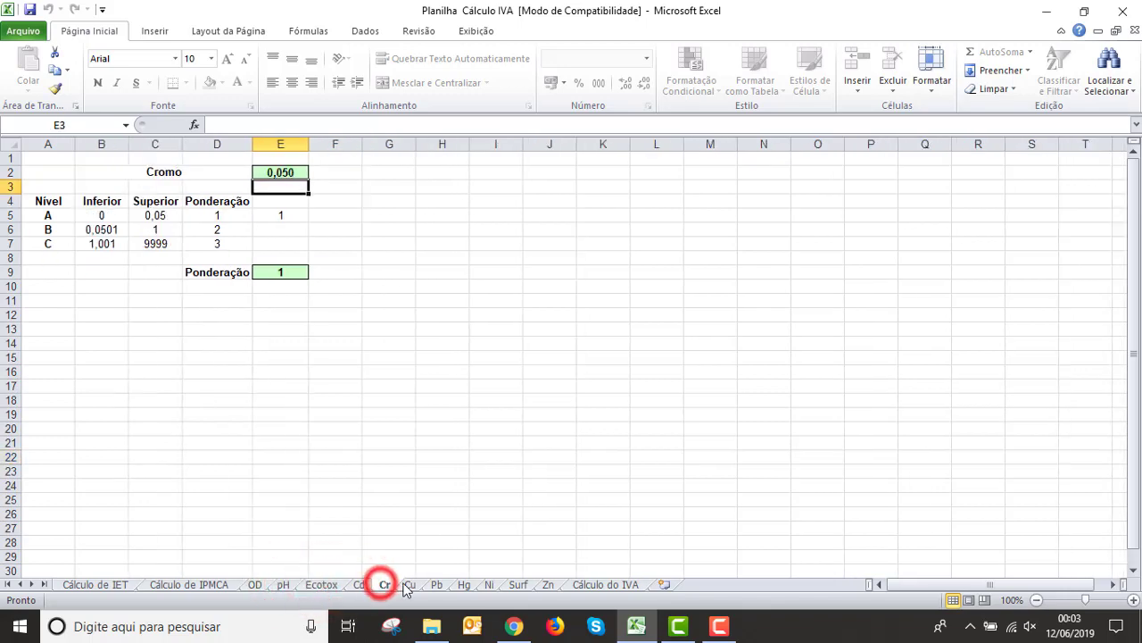
click(409, 584)
click(213, 585)
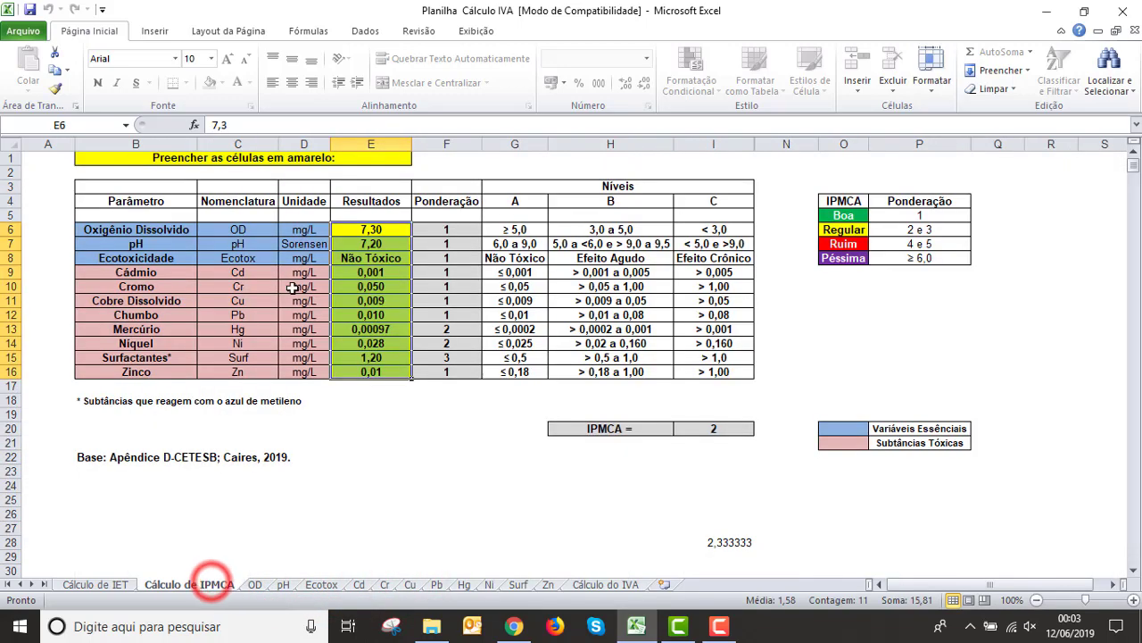
drag(350, 227, 369, 373)
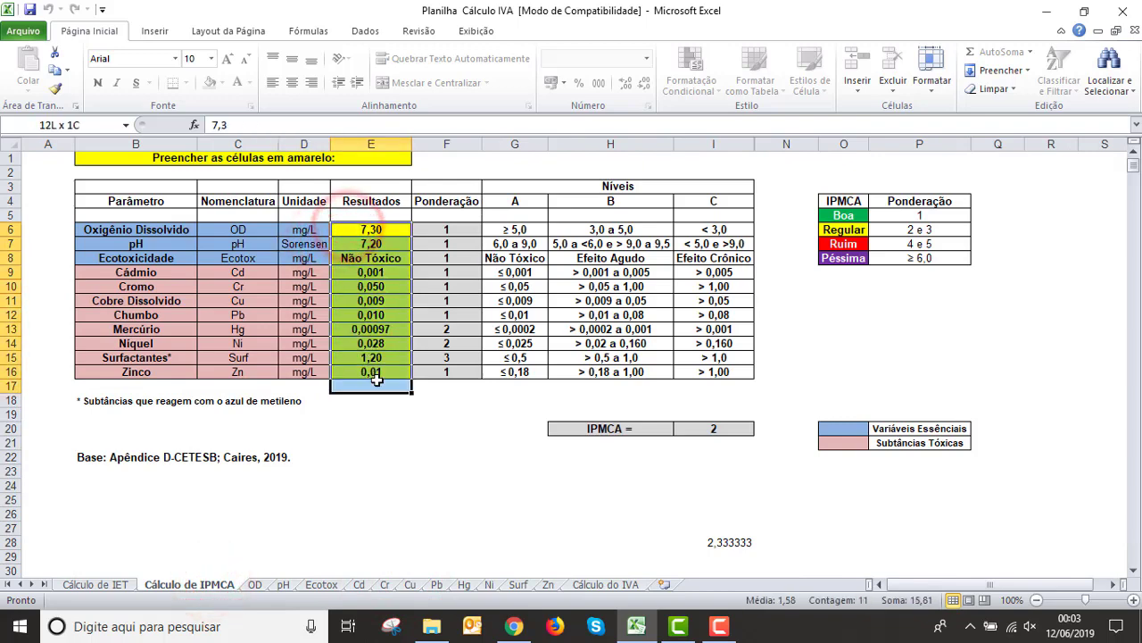
click(451, 242)
click(443, 231)
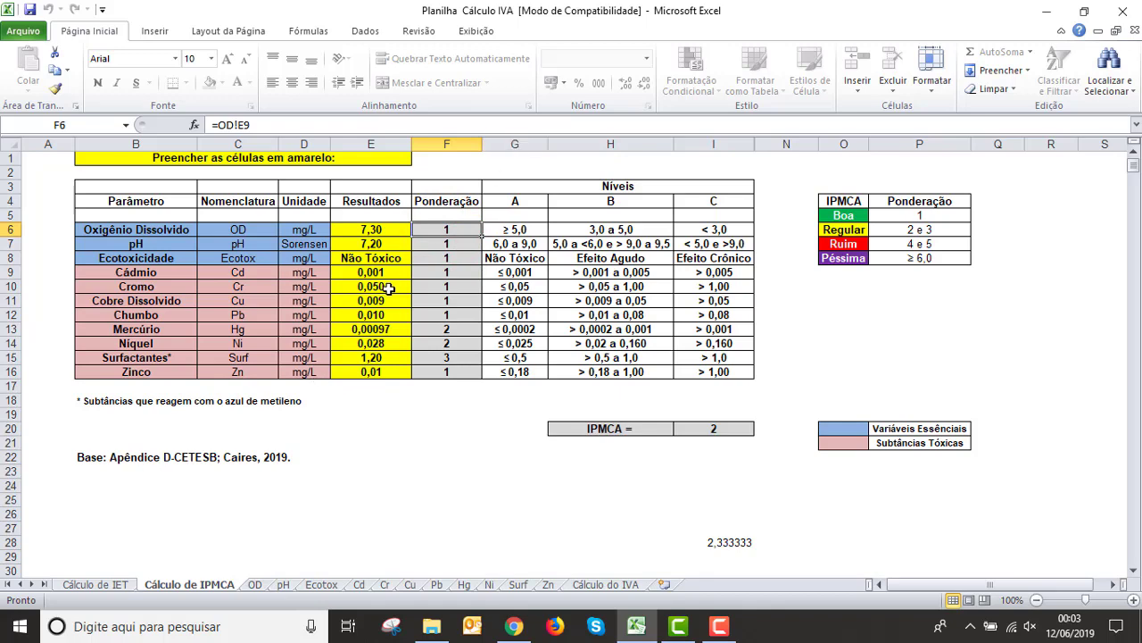
scroll(368, 485, down, 1)
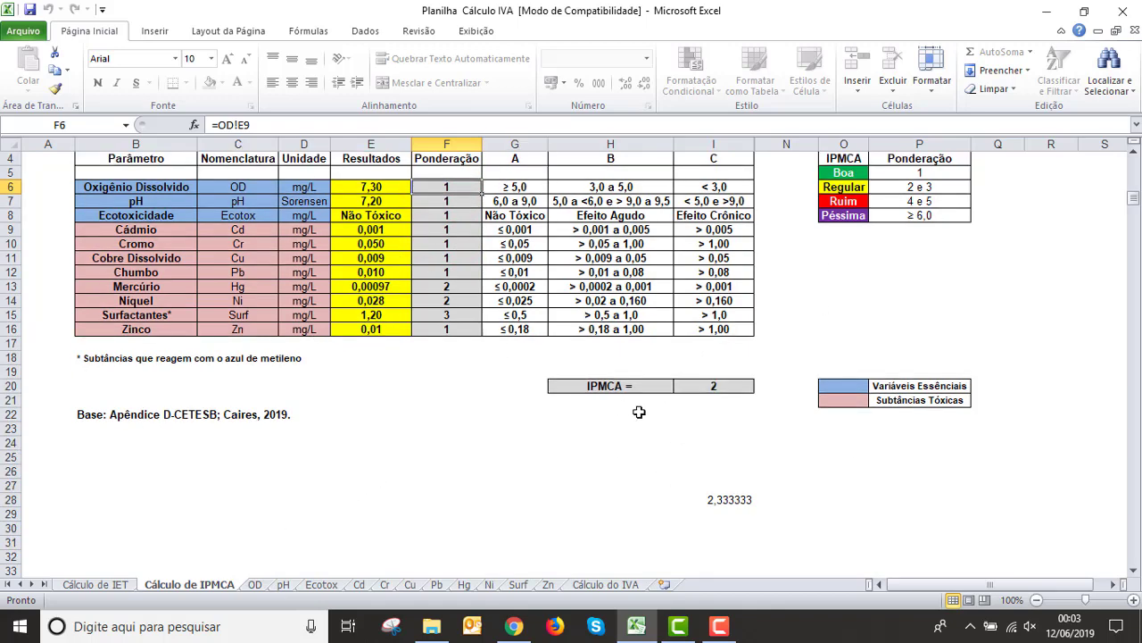
scroll(536, 416, up, 1)
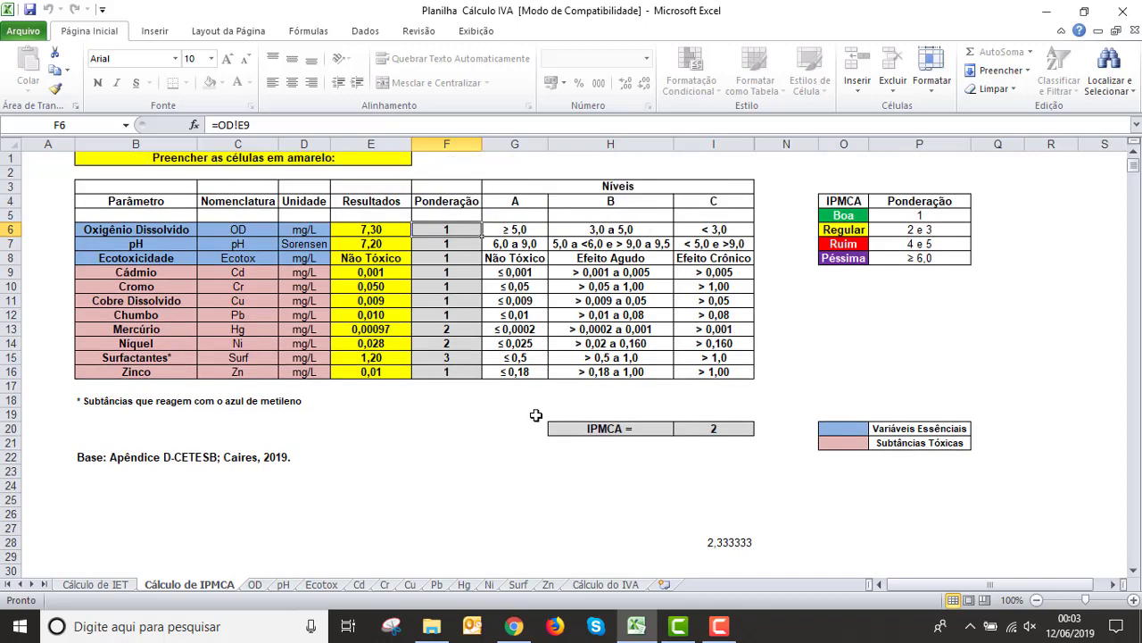
click(513, 626)
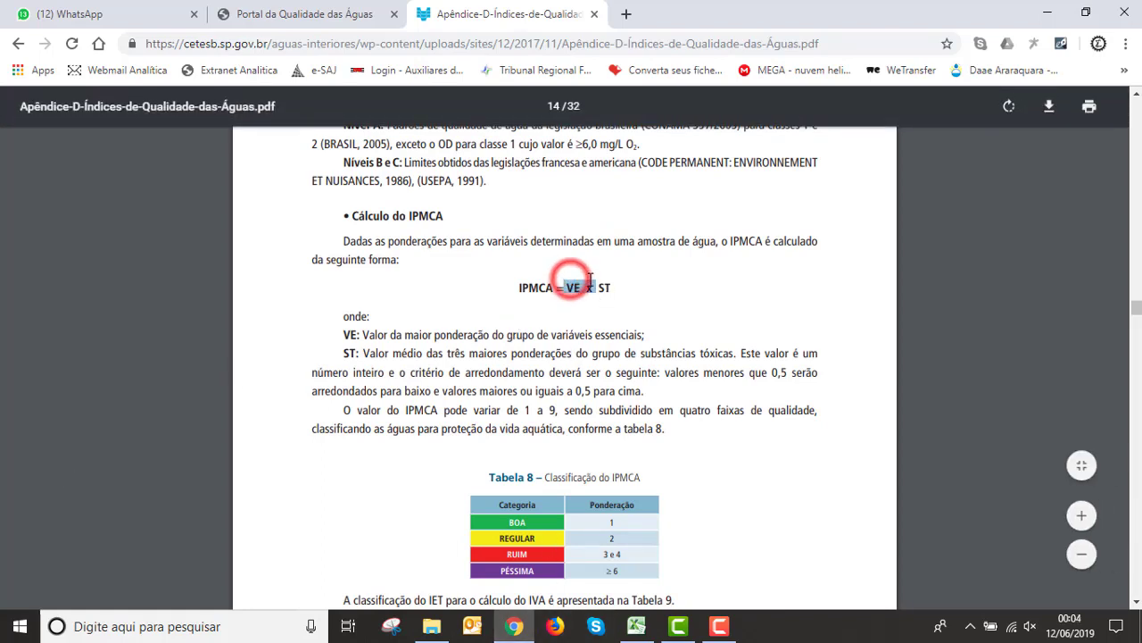
- Highlight the VE term of the IPMCA = VE x ST formula in the Apêndice D PDF
drag(568, 283, 616, 287)
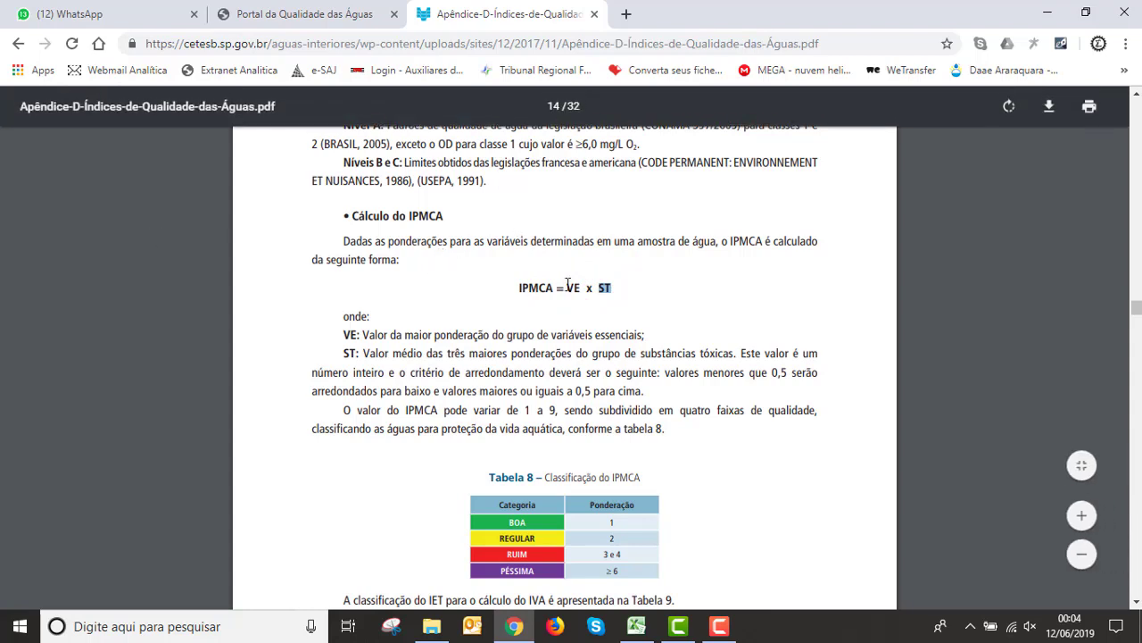
drag(566, 288, 593, 287)
- In Excel, select the Ponderação weights F6:F8 for OD, pH and Ecotoxicidade, each 1
click(636, 626)
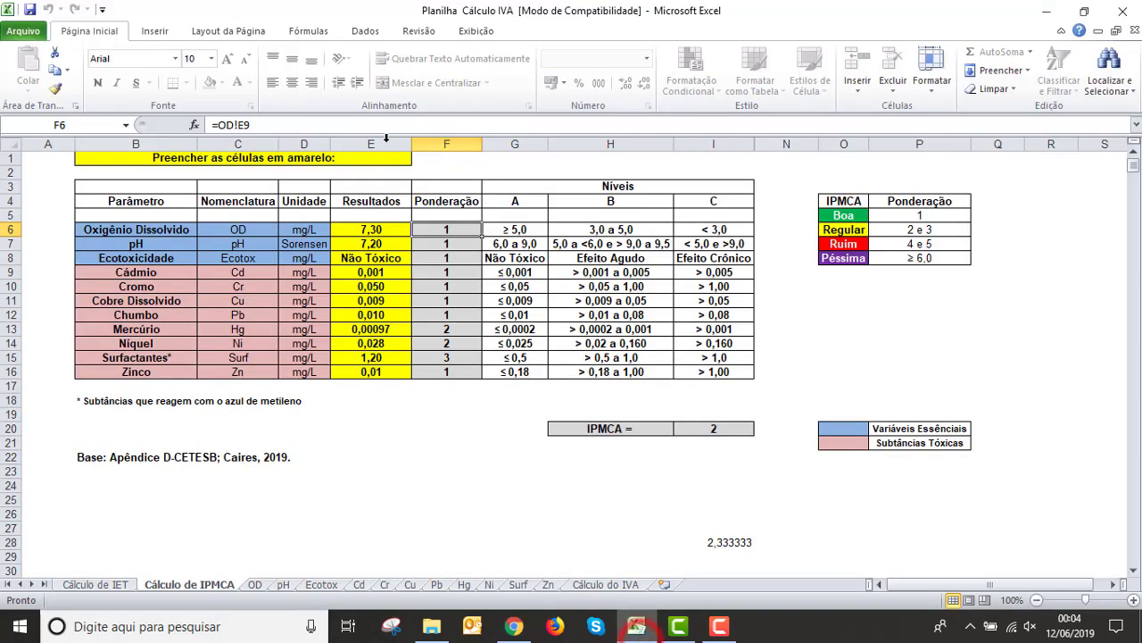
click(428, 228)
click(441, 231)
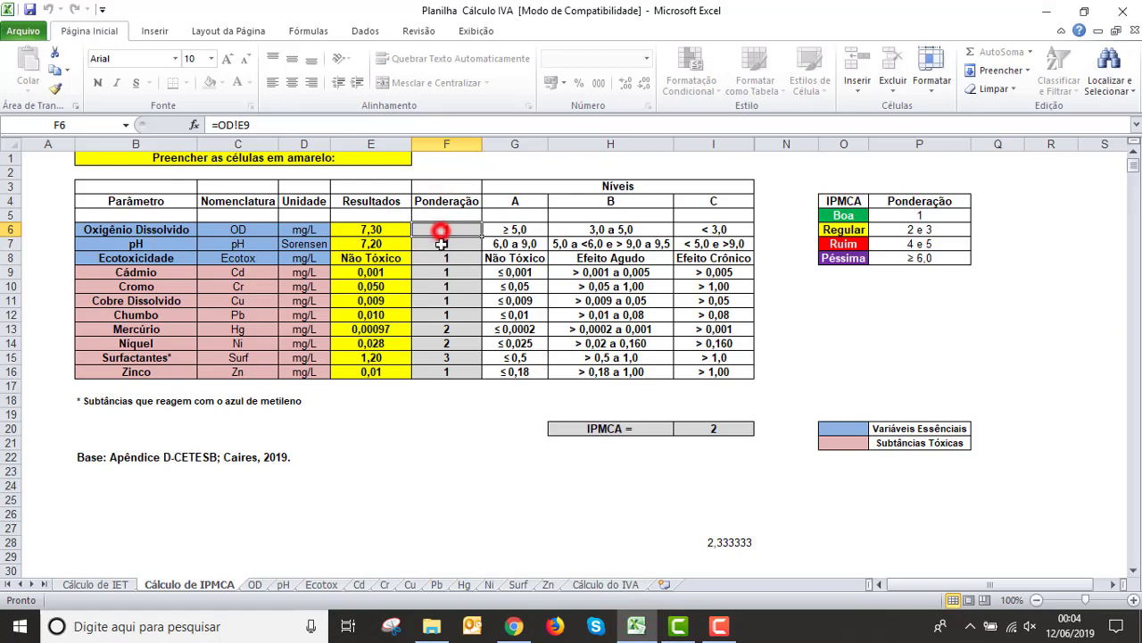
drag(441, 244, 419, 252)
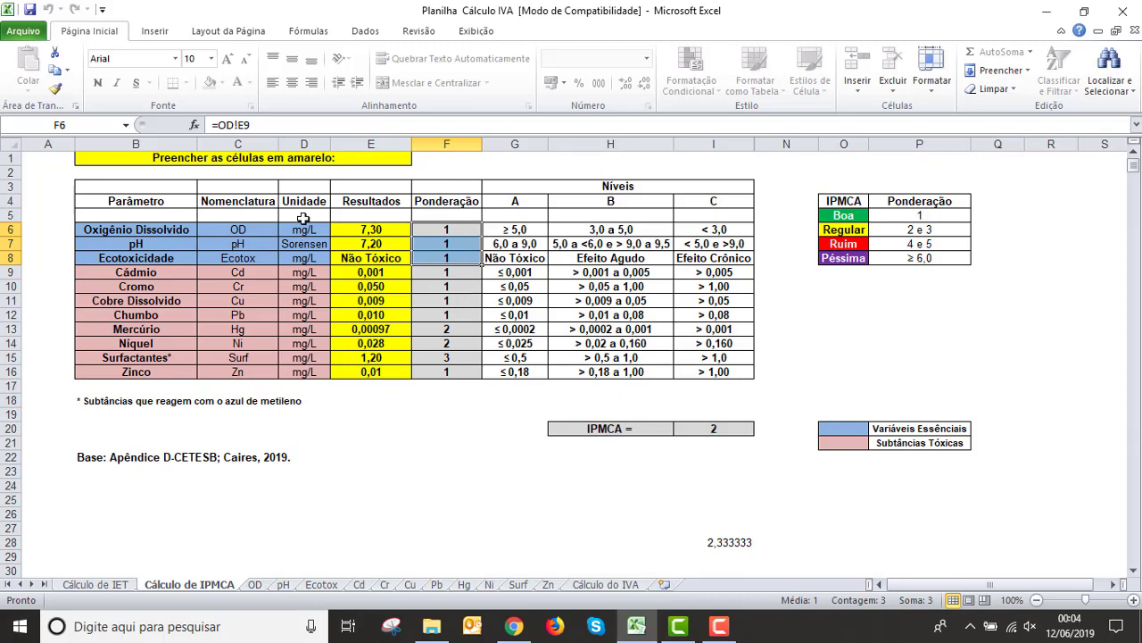
key(alt+Tab)
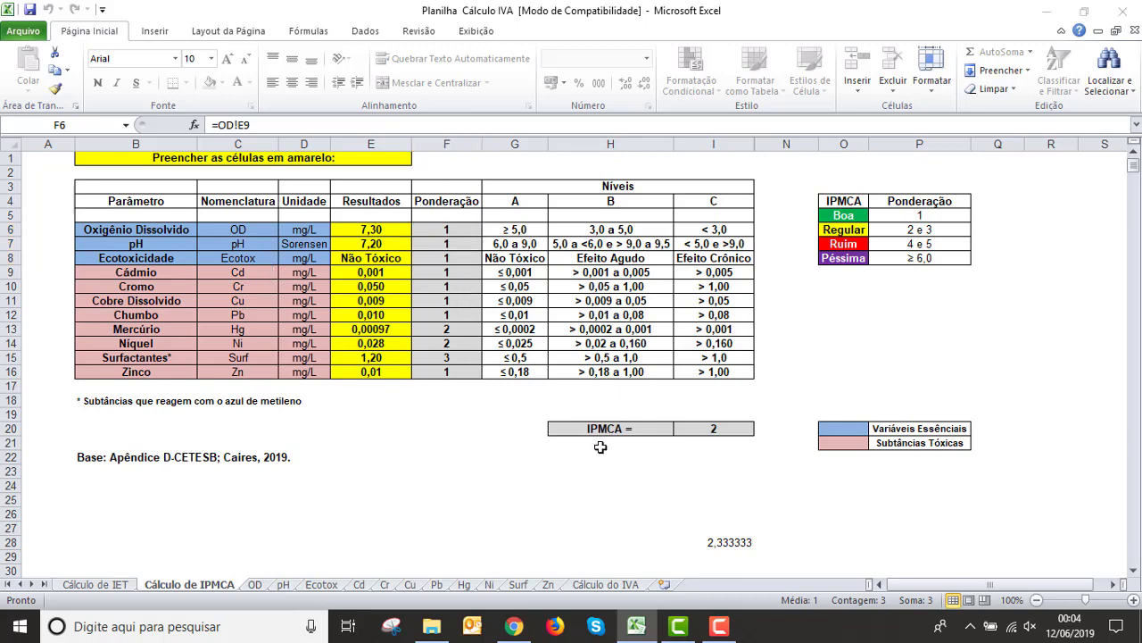
- Highlight the VE and ST definition lines in the CETESB PDF, then return to Excel
drag(397, 335, 646, 344)
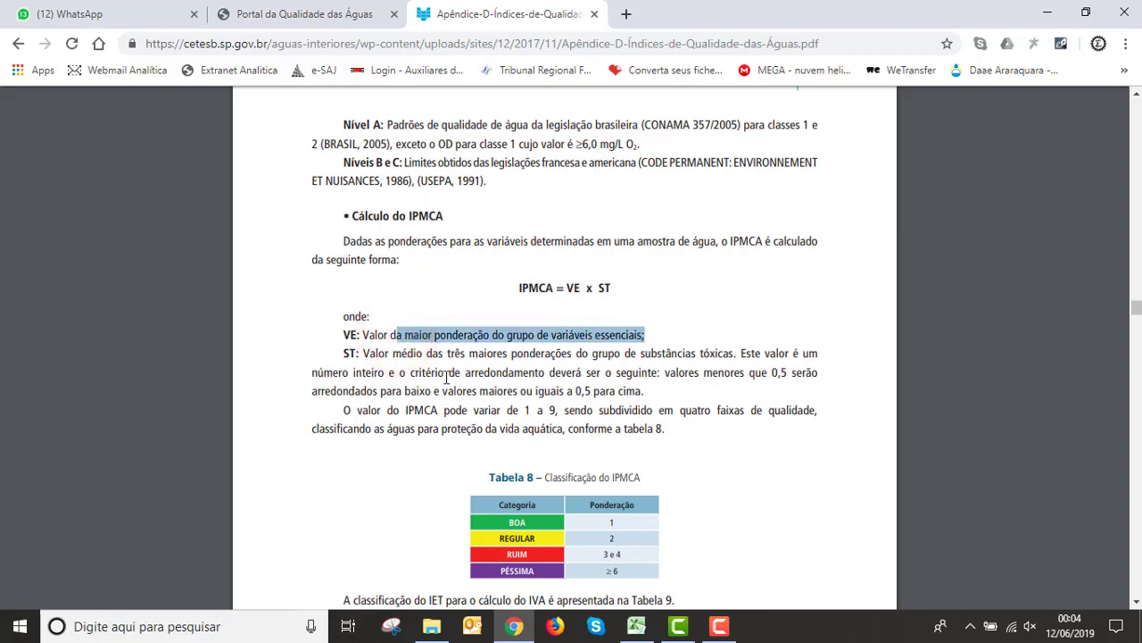
drag(370, 355, 415, 355)
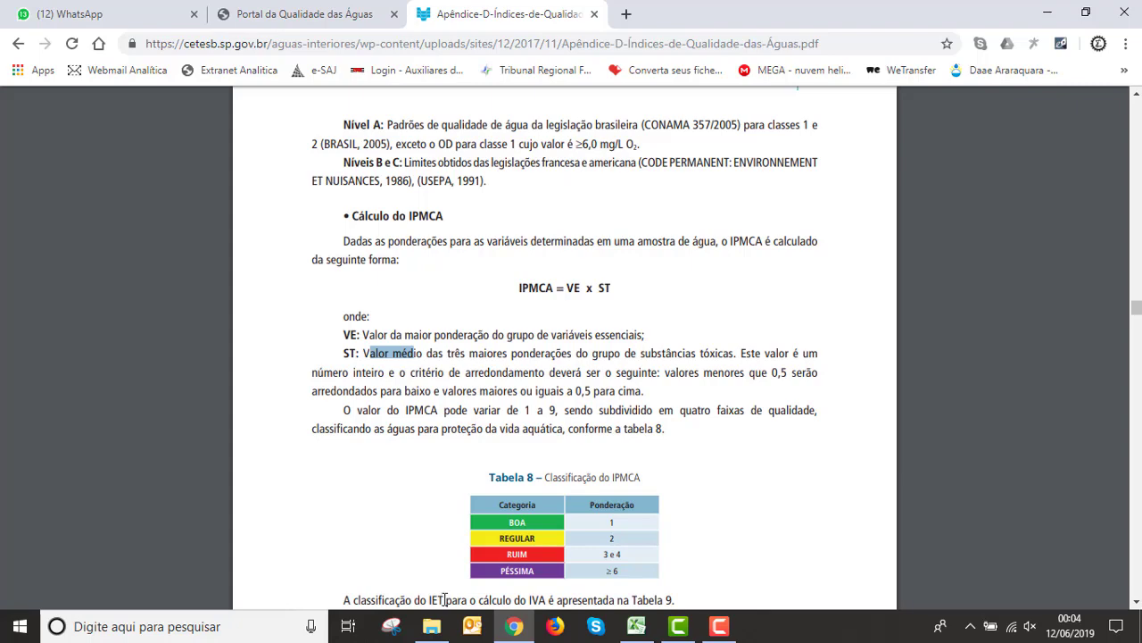
key(alt+Tab)
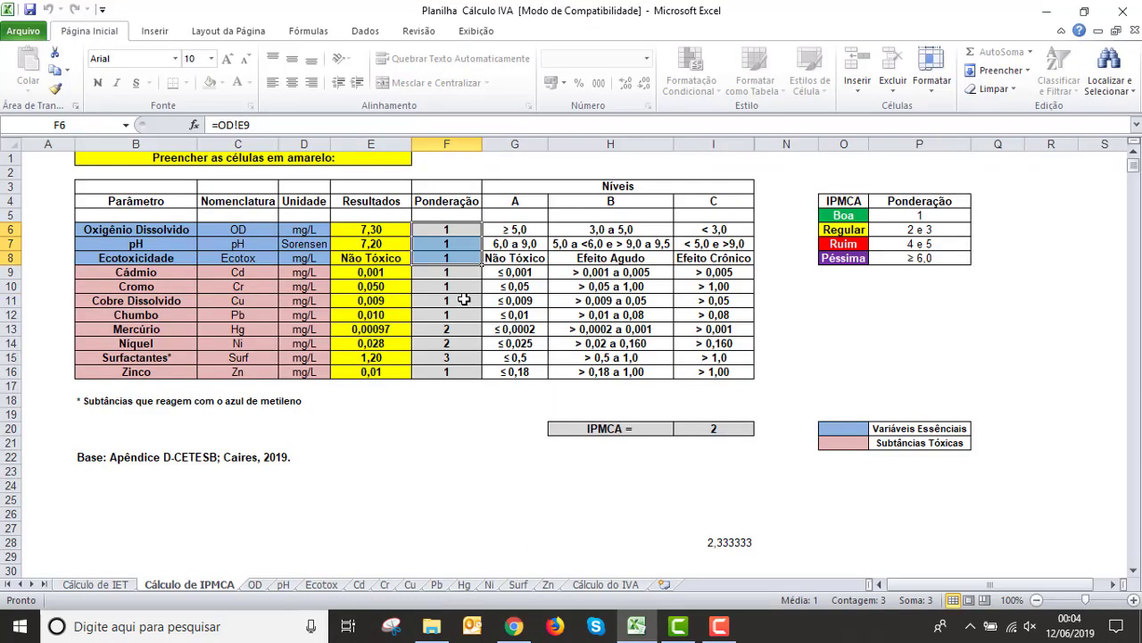
click(417, 330)
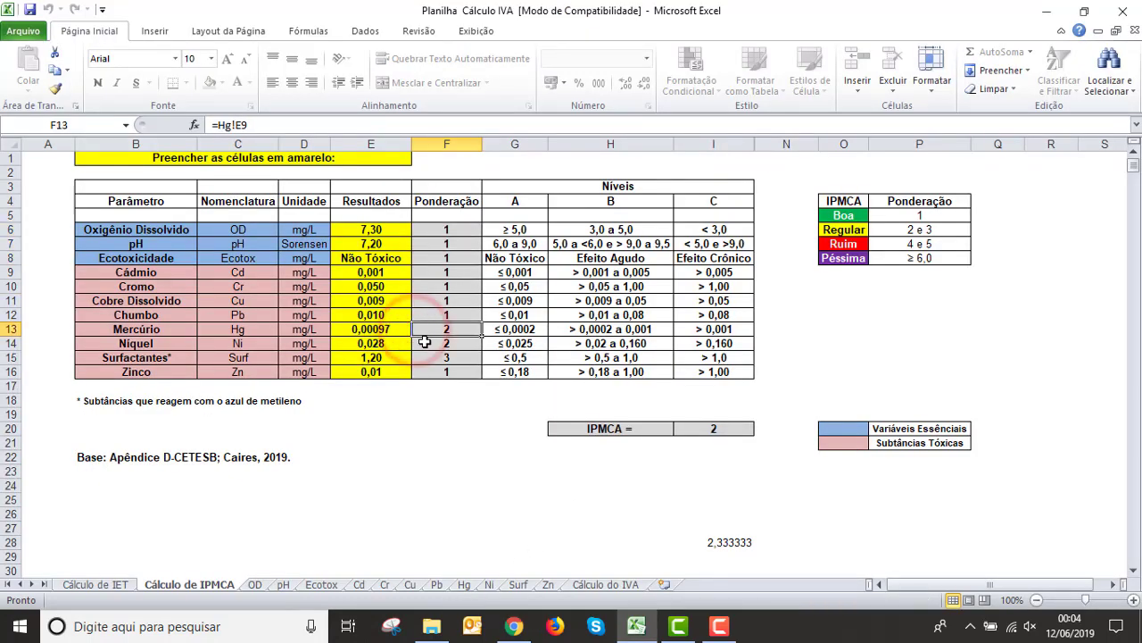
drag(445, 269, 459, 373)
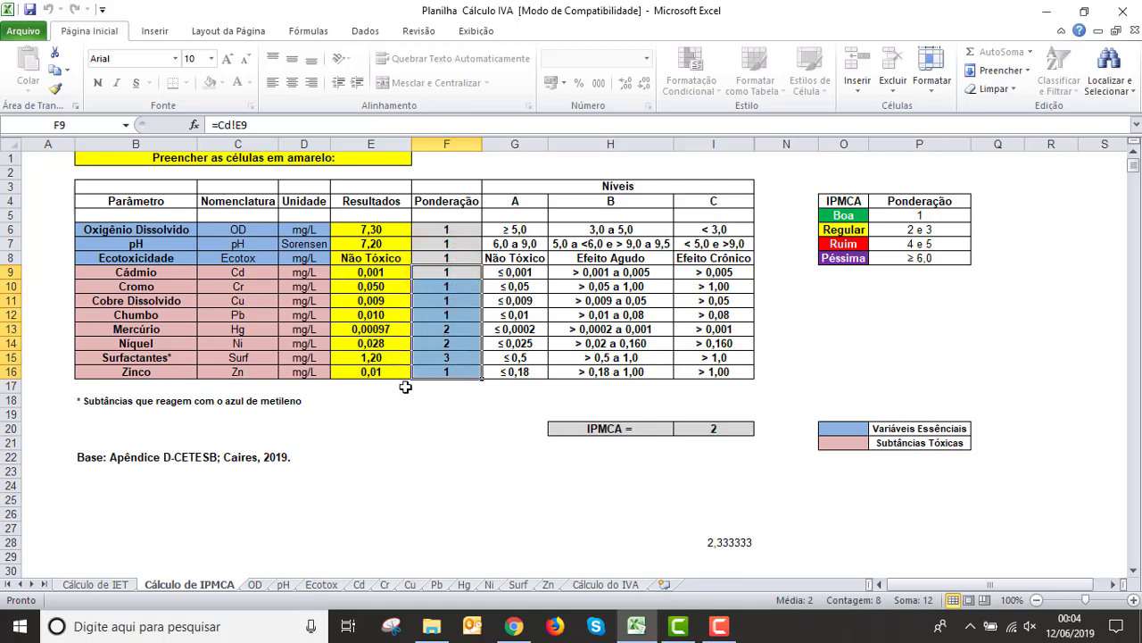
click(423, 357)
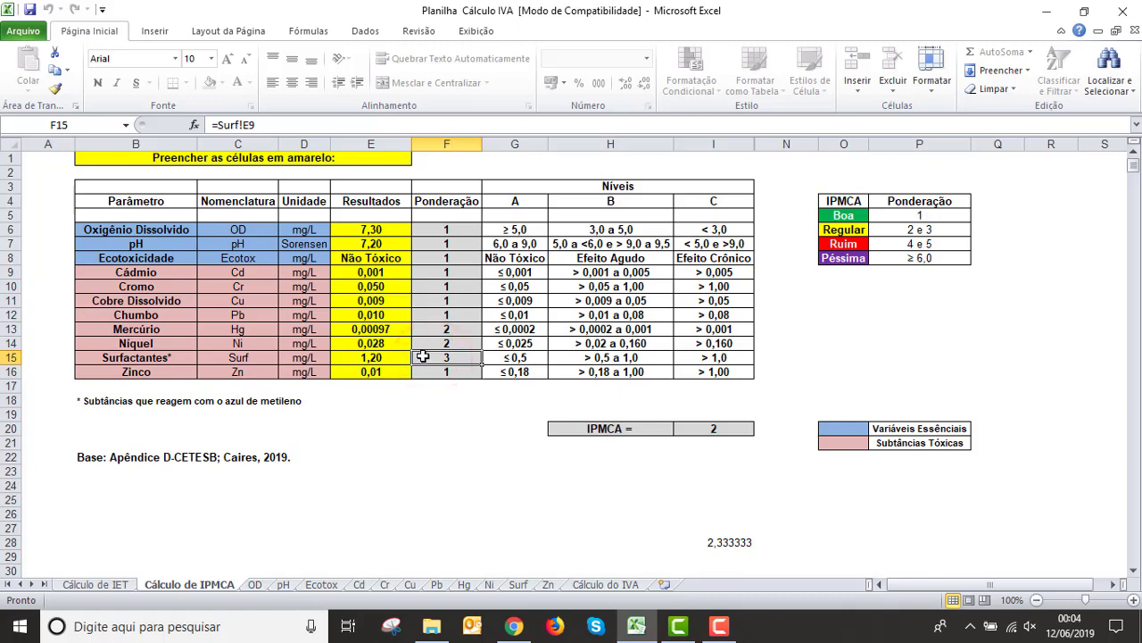
click(416, 343)
click(421, 329)
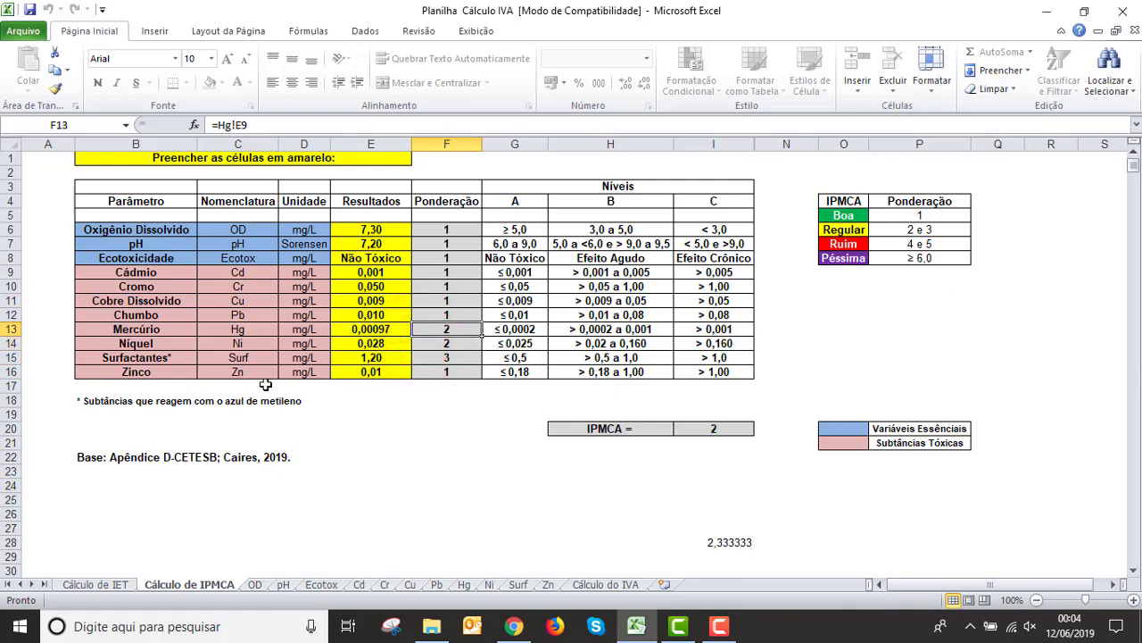
click(722, 428)
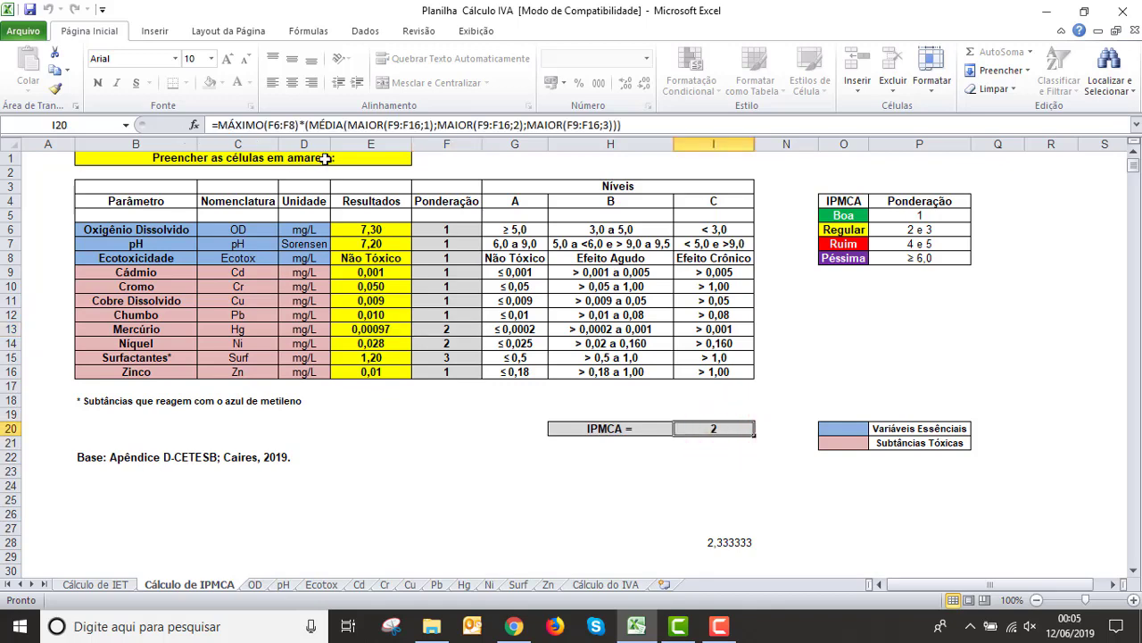
- Try editing the IPMCA formula, dismiss the protection warning, and check weights in F13–F15
click(306, 125)
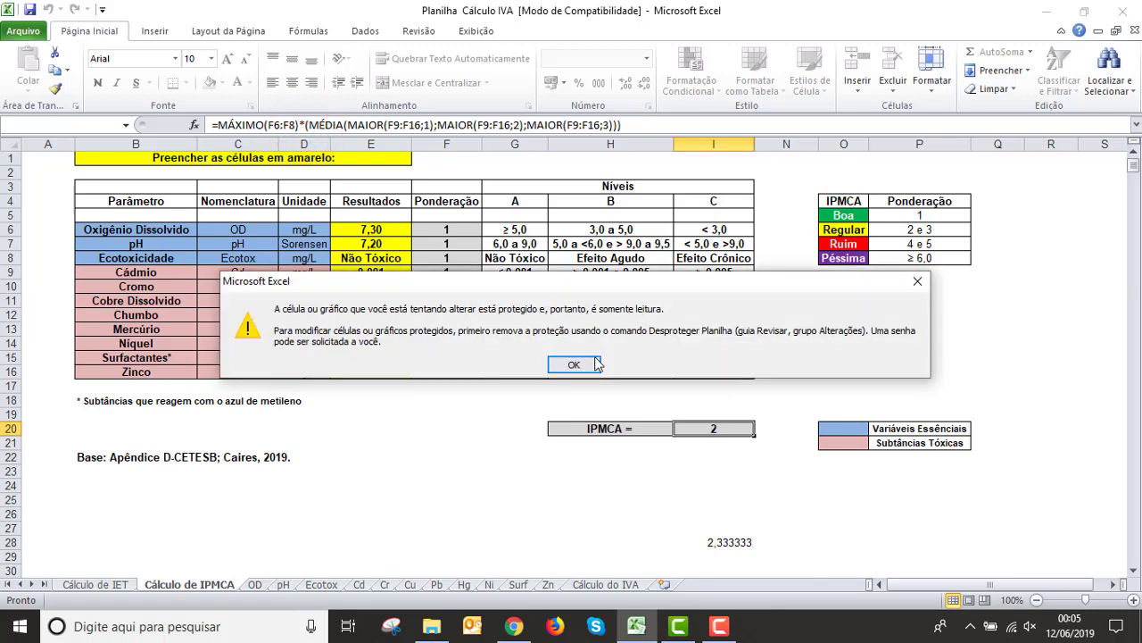
click(576, 363)
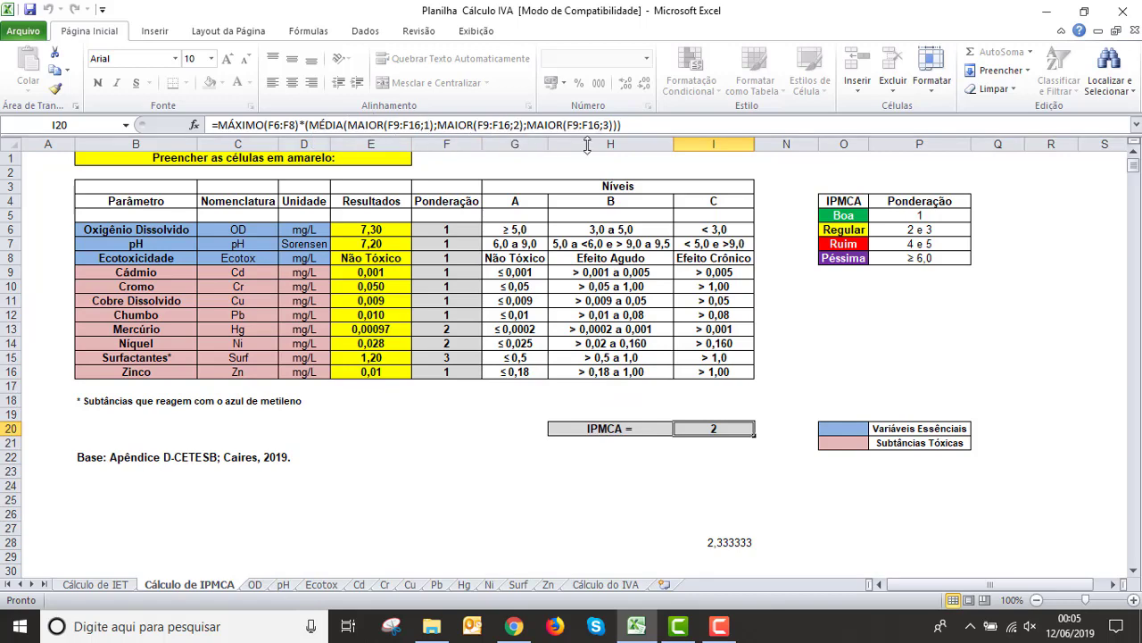
click(442, 330)
click(437, 342)
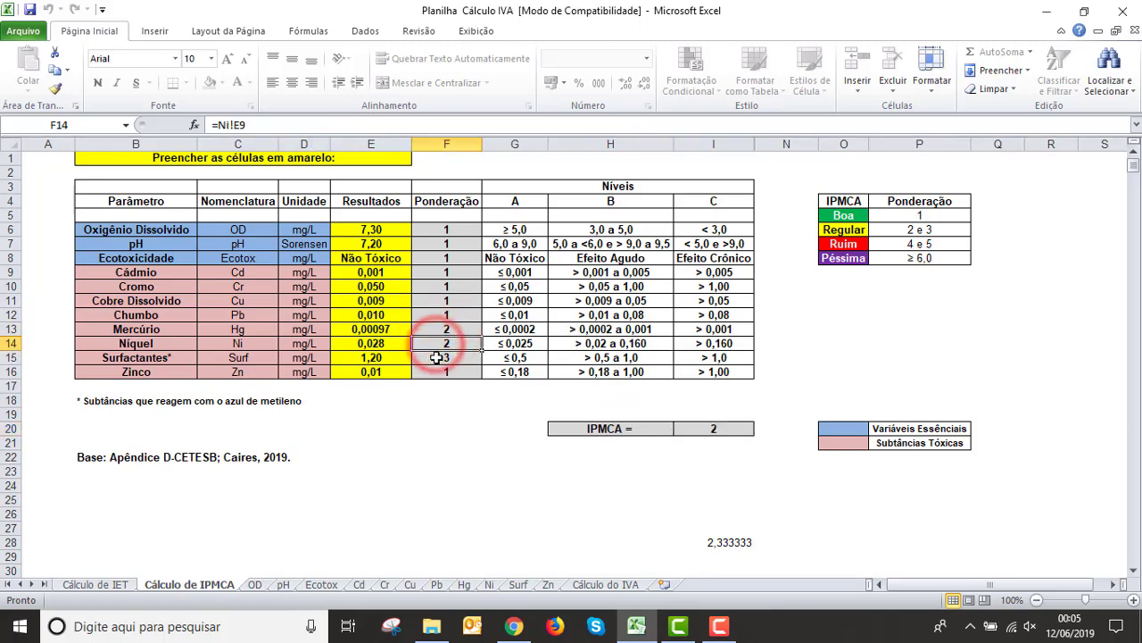
click(438, 355)
click(438, 343)
click(439, 329)
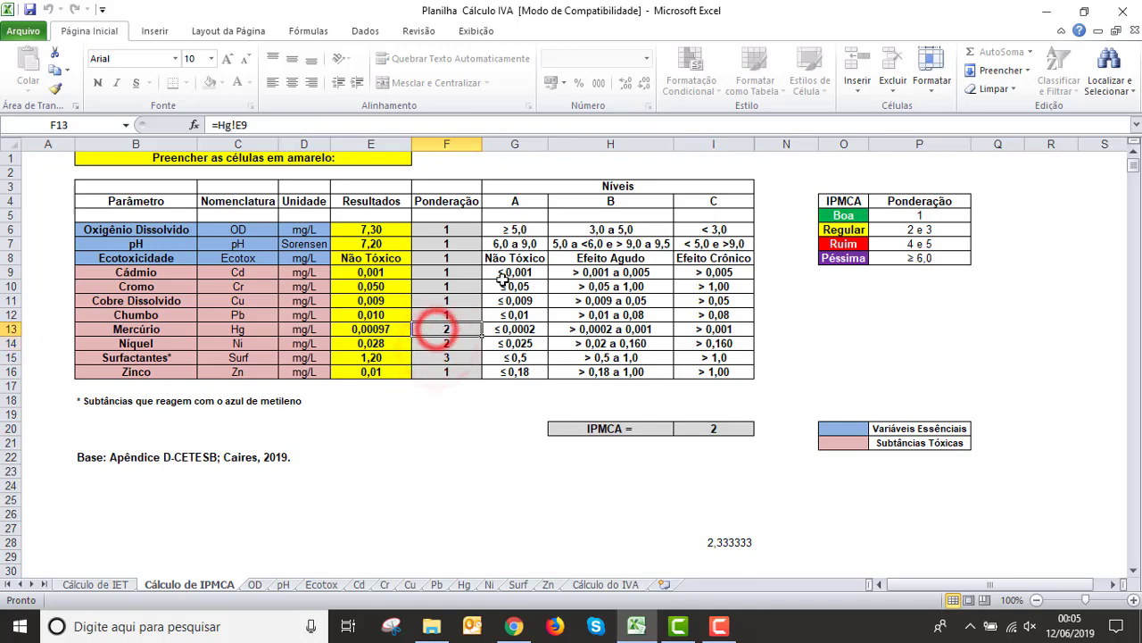
- Inspect the average-of-three-largest formula in I28 and dismiss the security notification
click(728, 541)
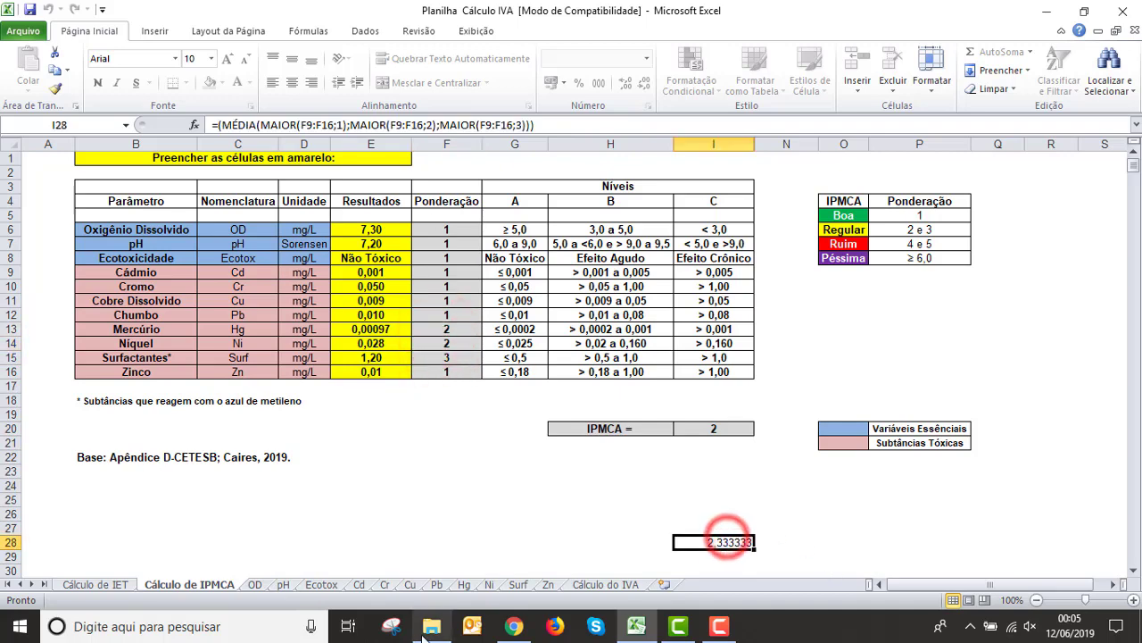
mouse_move(425, 633)
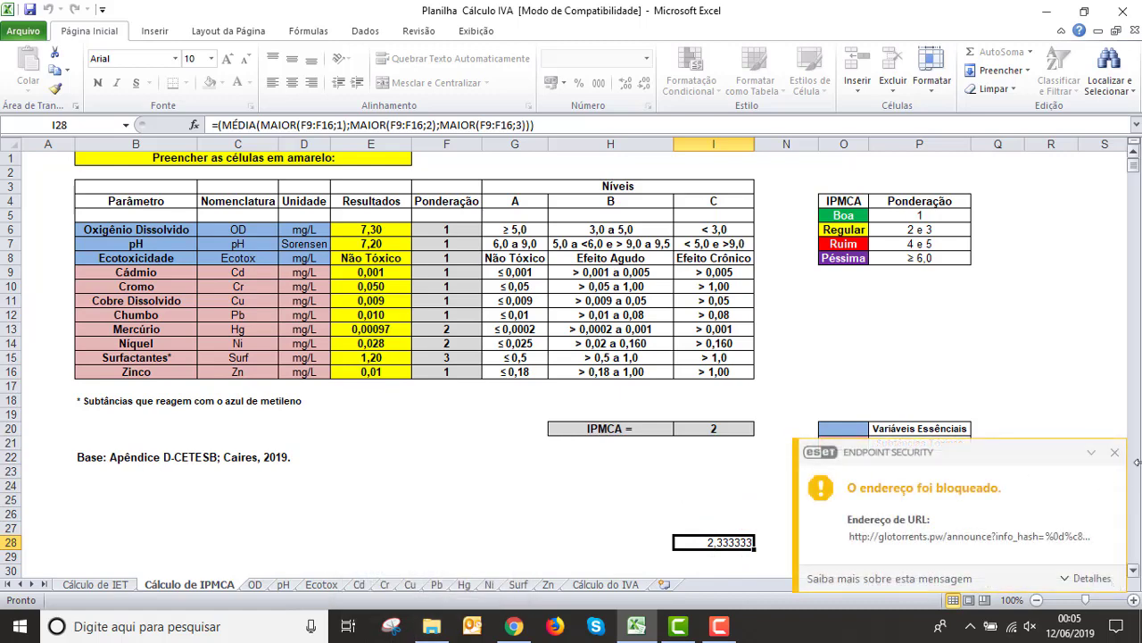
click(1118, 459)
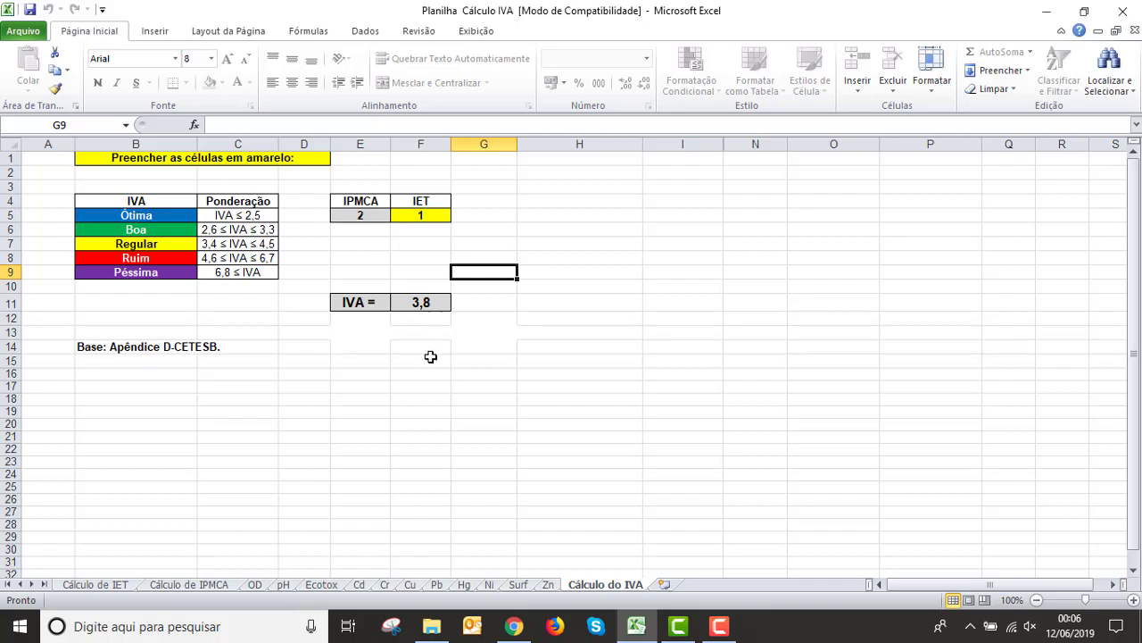
- Check that E5 reads ='Cálculo de IPMCA'!I20 and inspect the IET value in F5
click(355, 213)
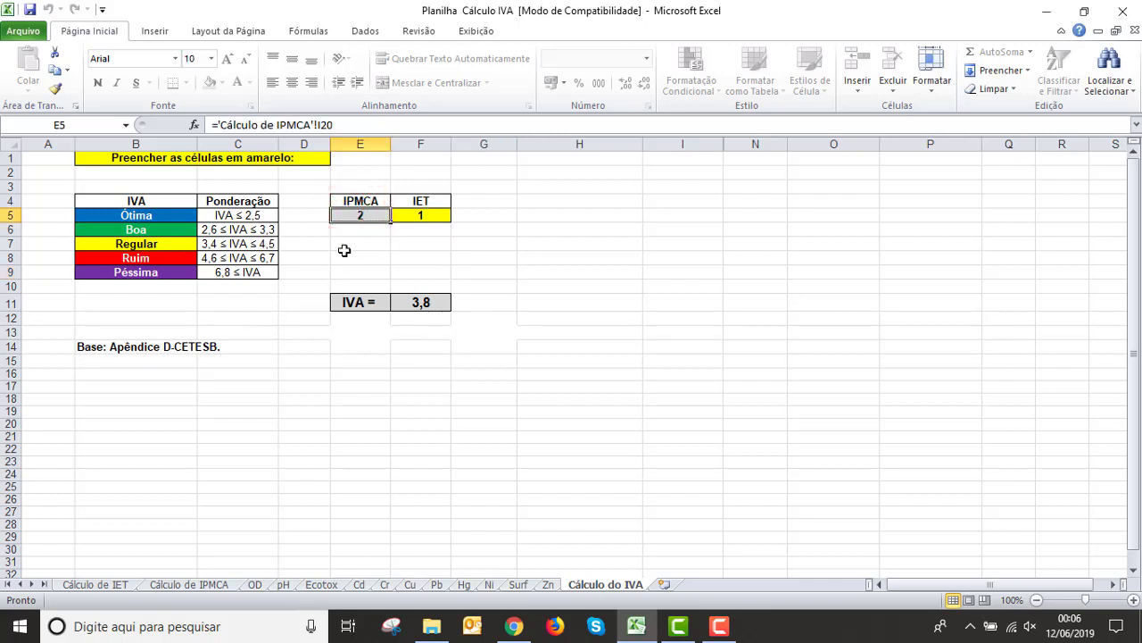
click(426, 216)
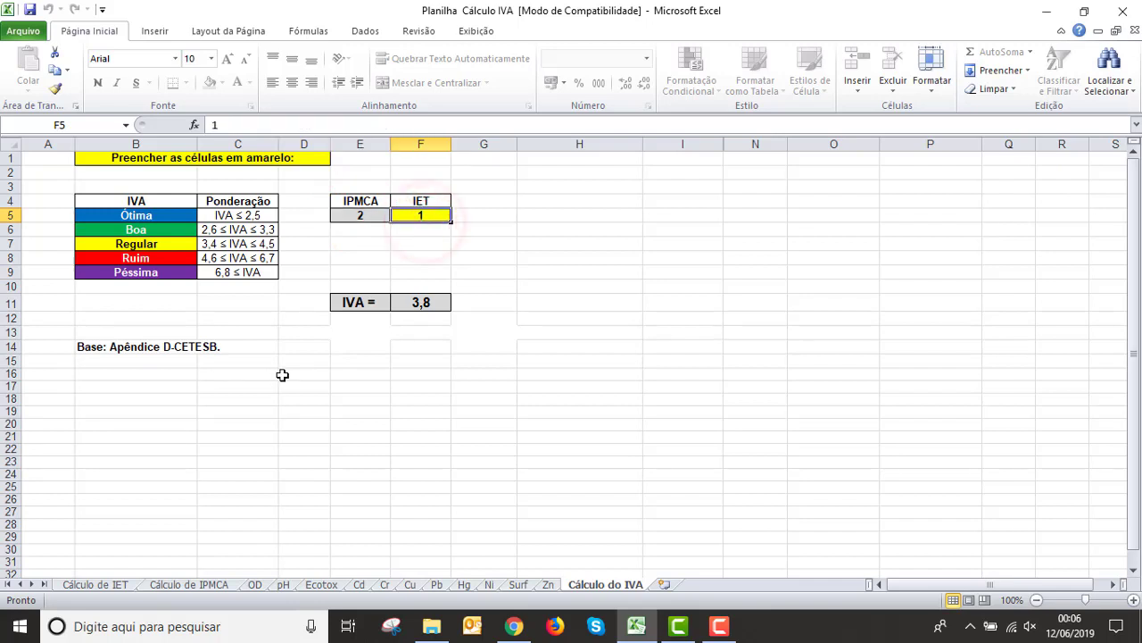
click(94, 586)
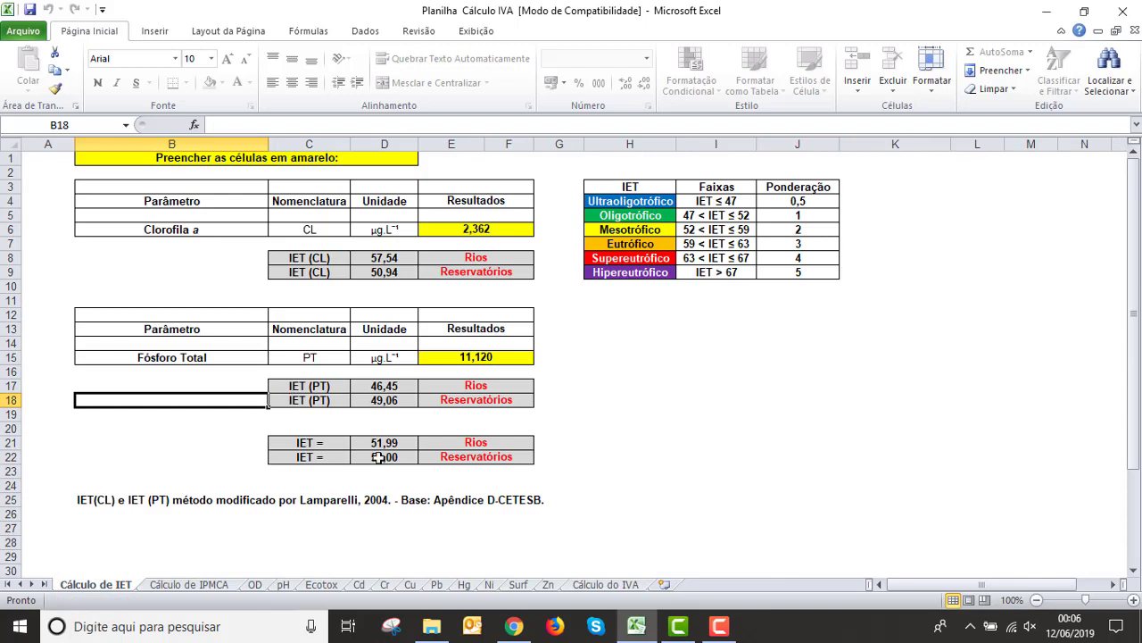
drag(374, 442, 513, 443)
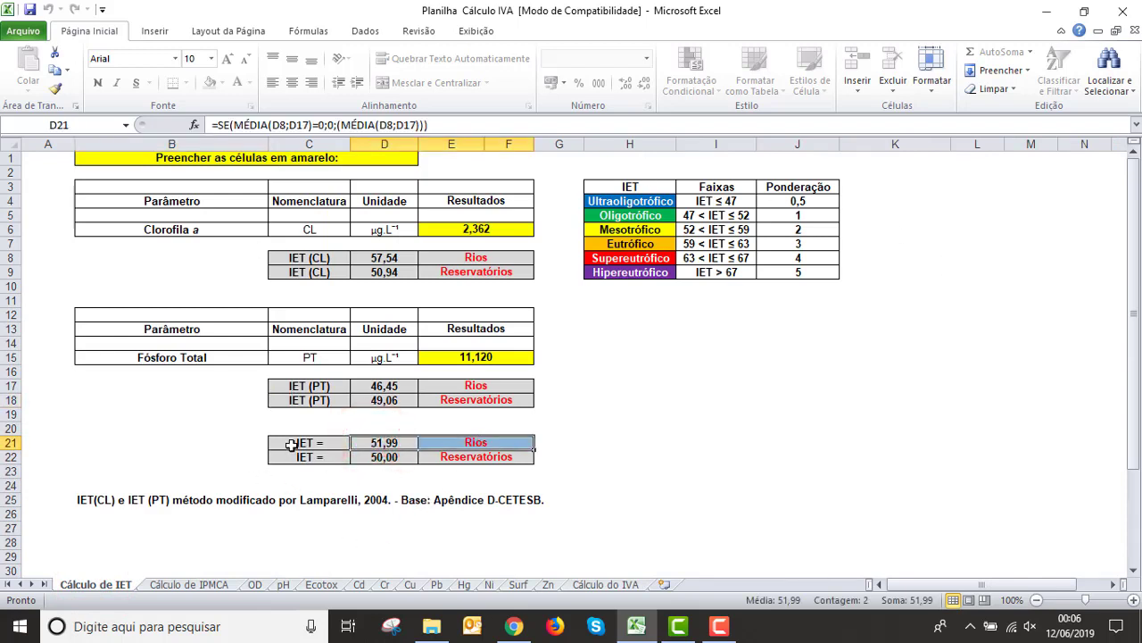
drag(291, 445, 499, 443)
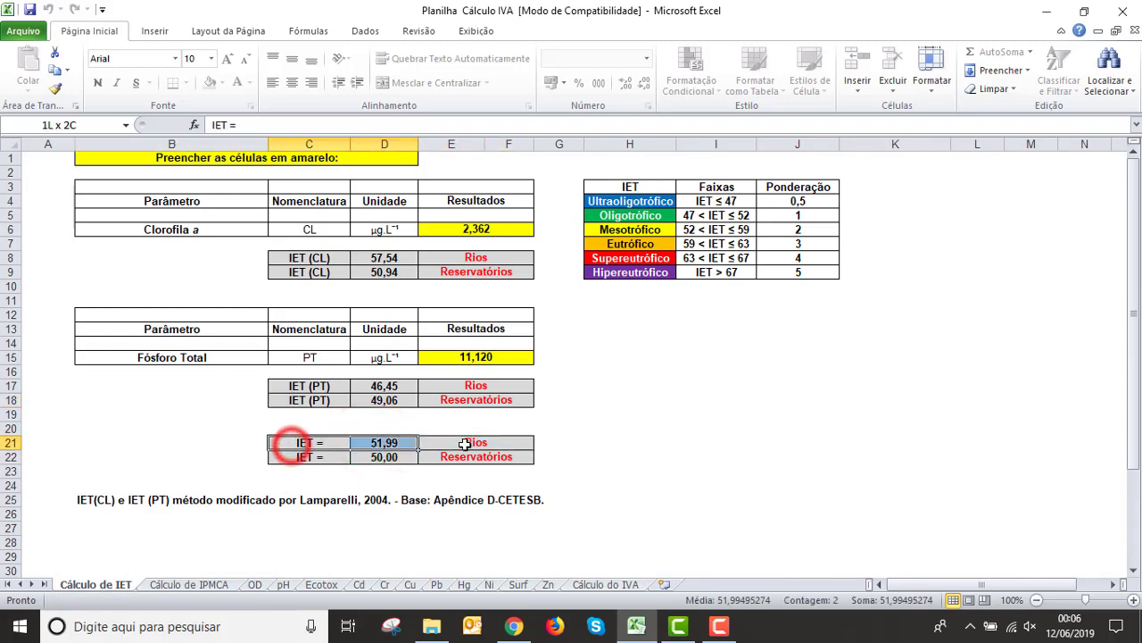
click(382, 442)
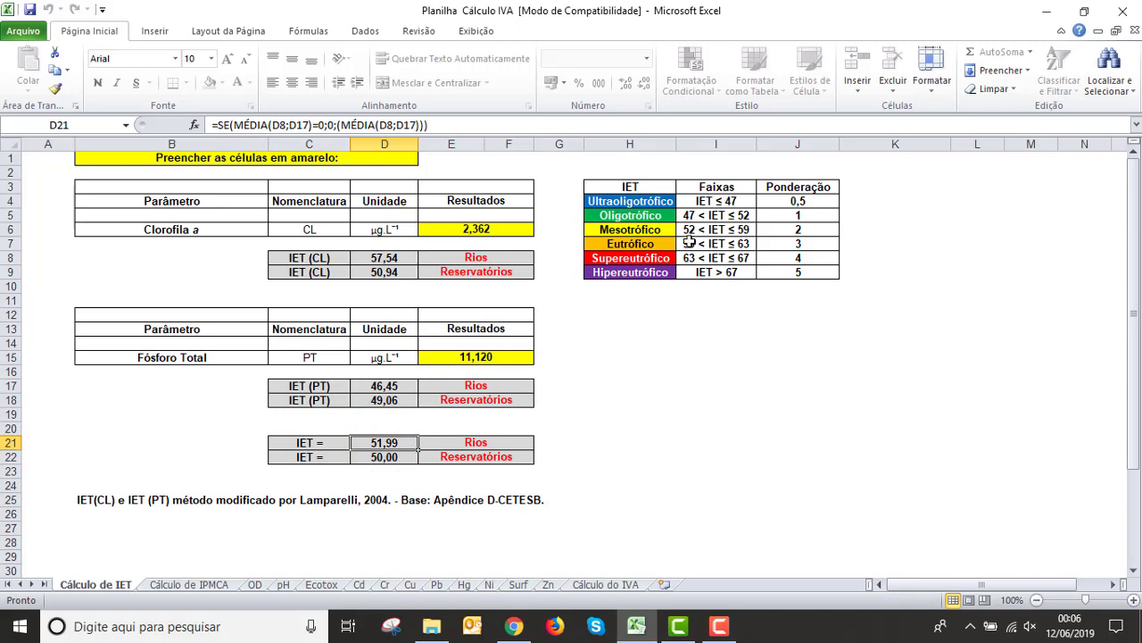
drag(629, 187, 808, 277)
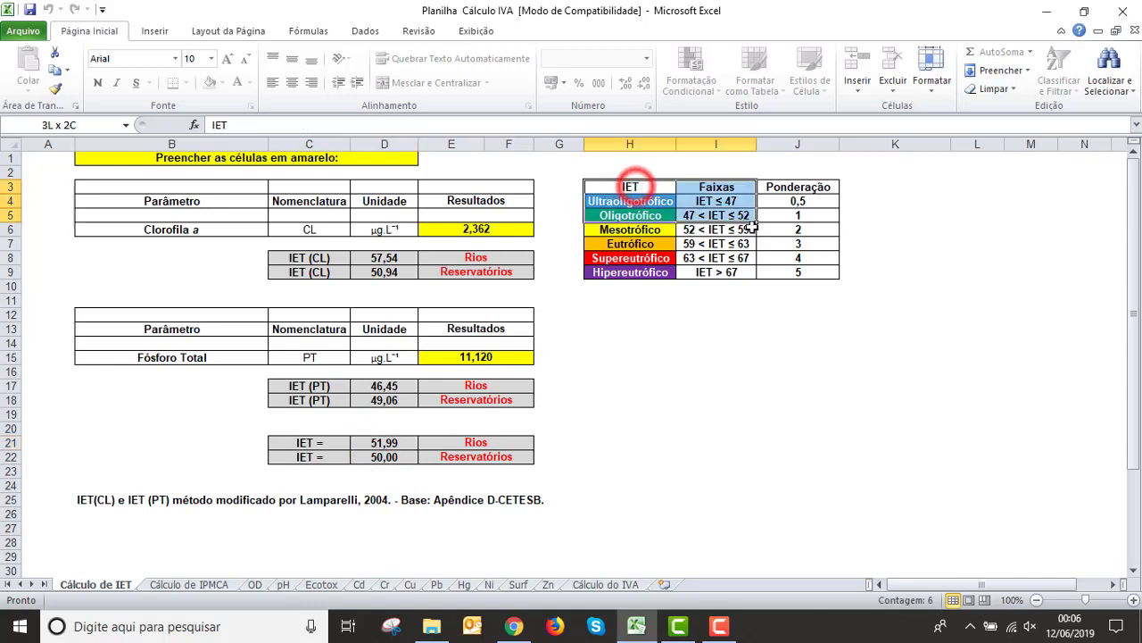
click(683, 201)
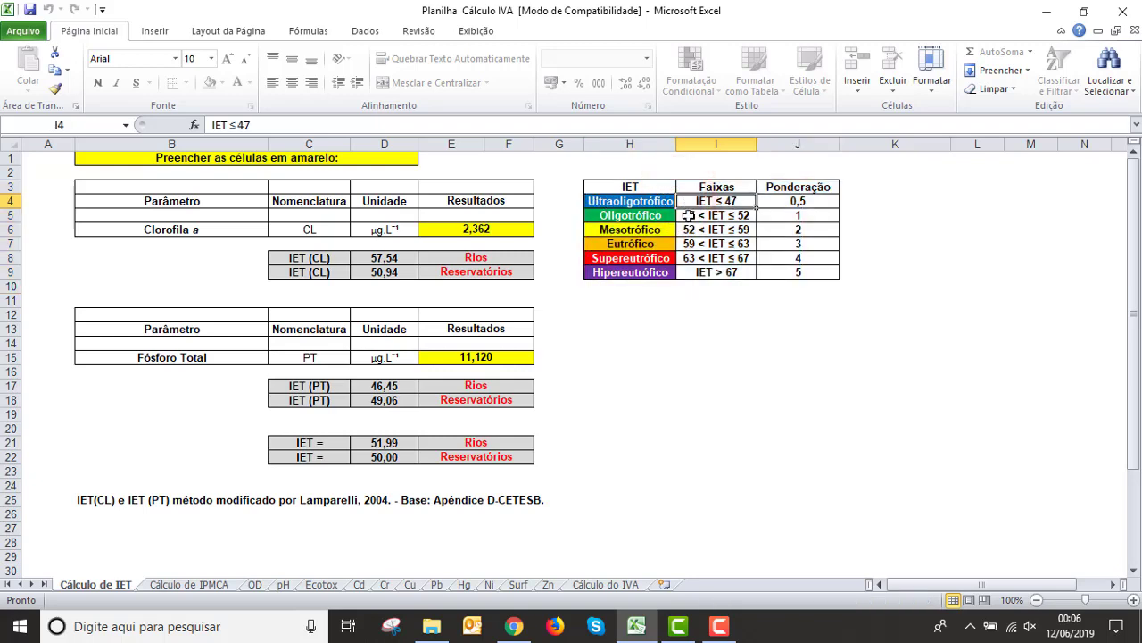
click(690, 218)
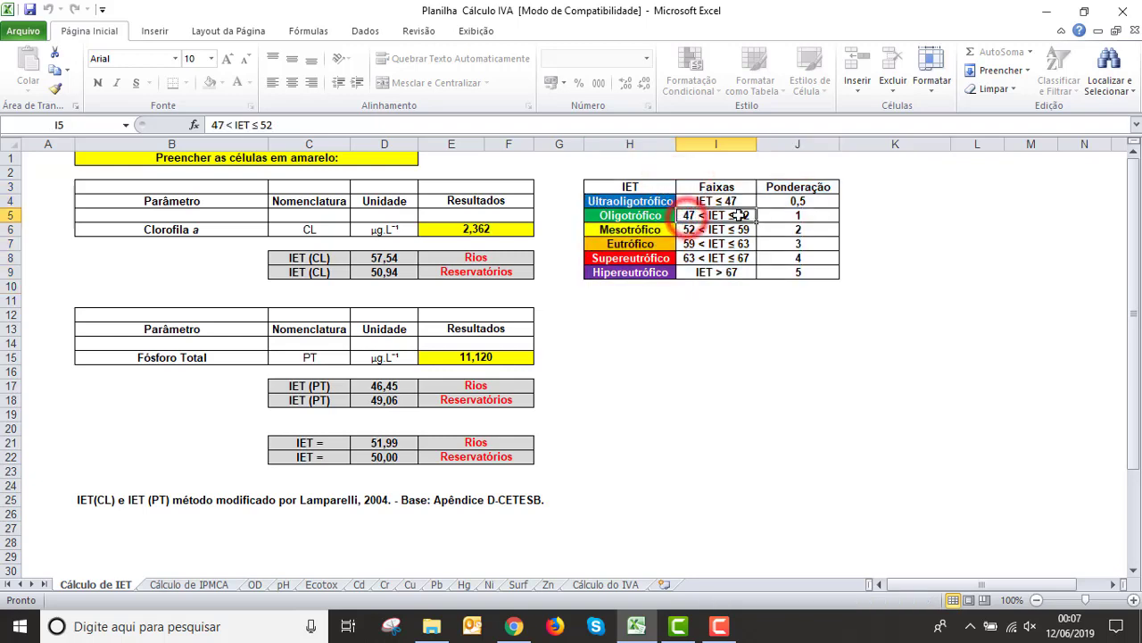
click(766, 216)
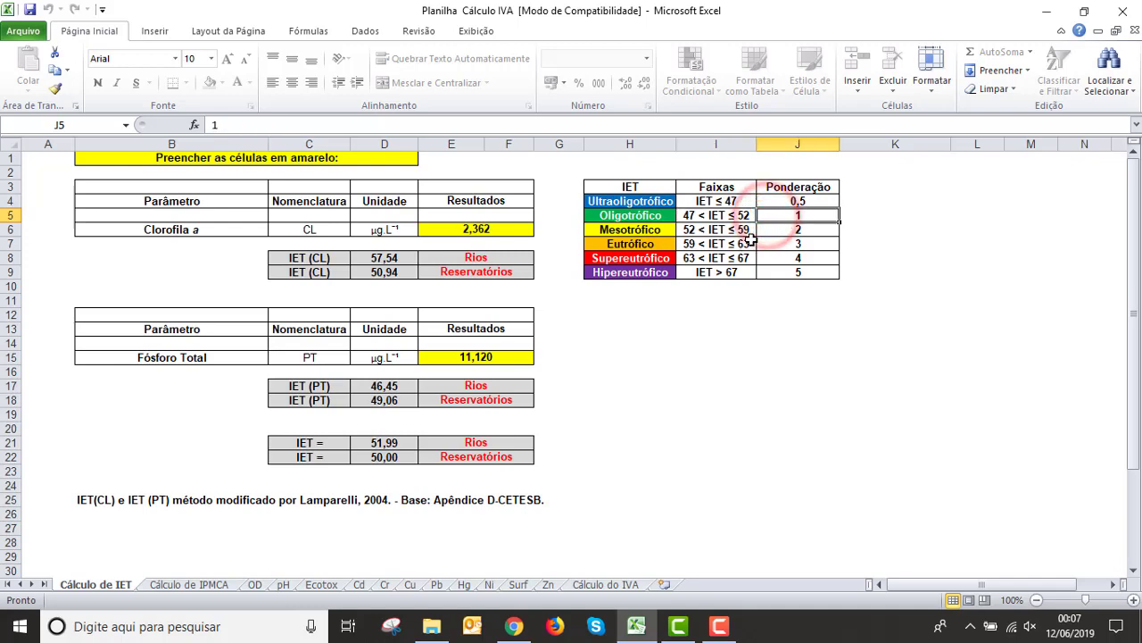
click(390, 446)
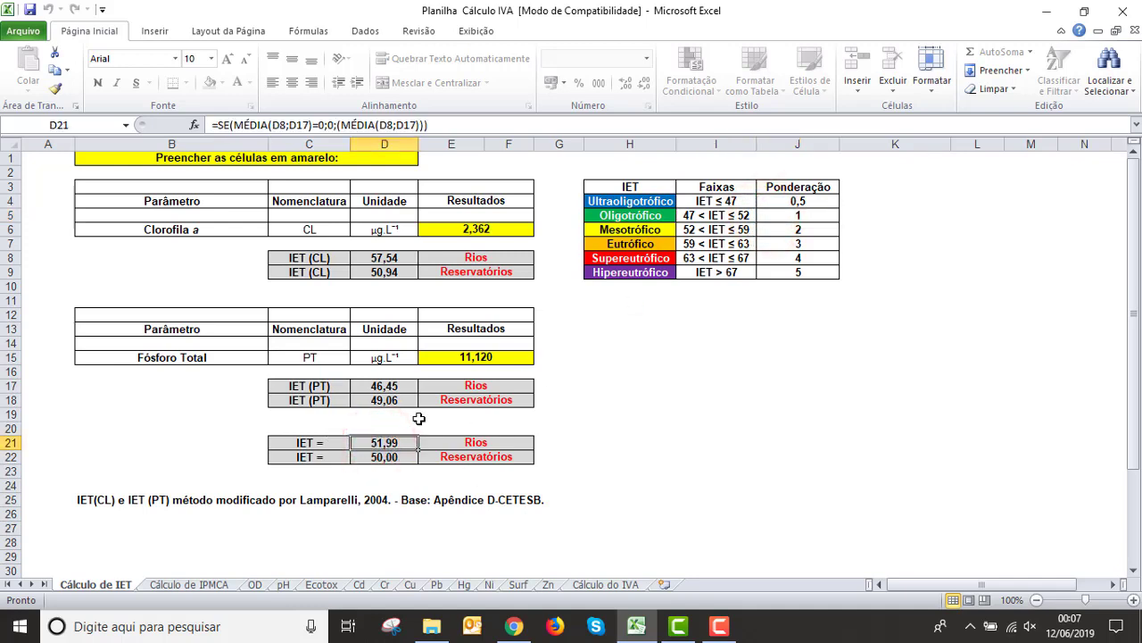
click(708, 217)
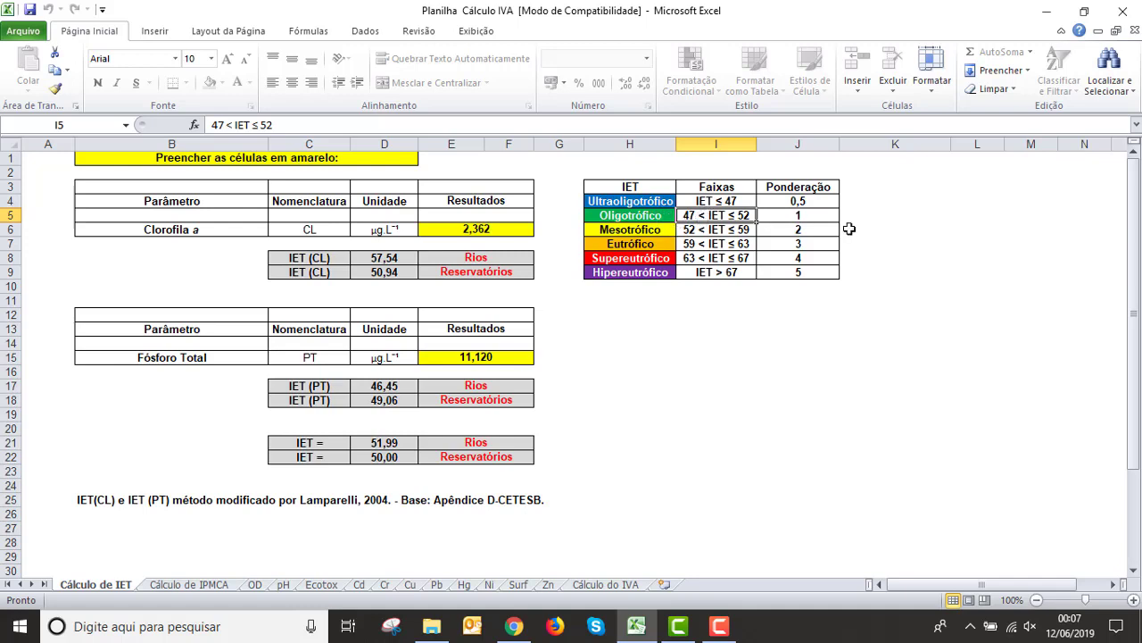
click(802, 215)
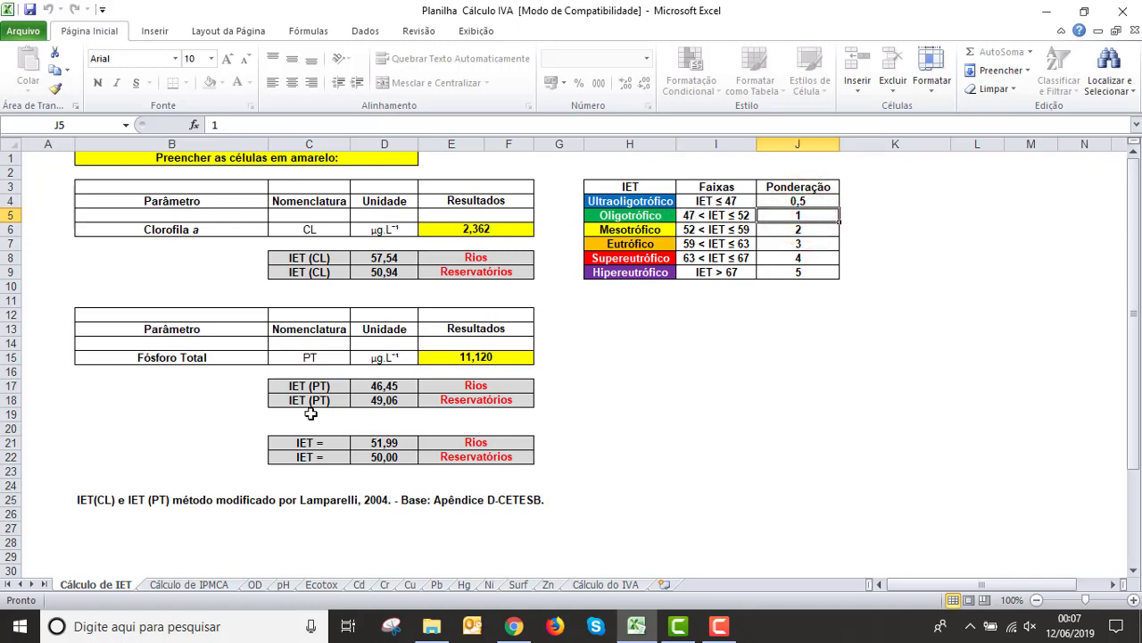
- Inspect the IET input in F5 and the formula computing IVA = 3,8
click(605, 584)
click(422, 216)
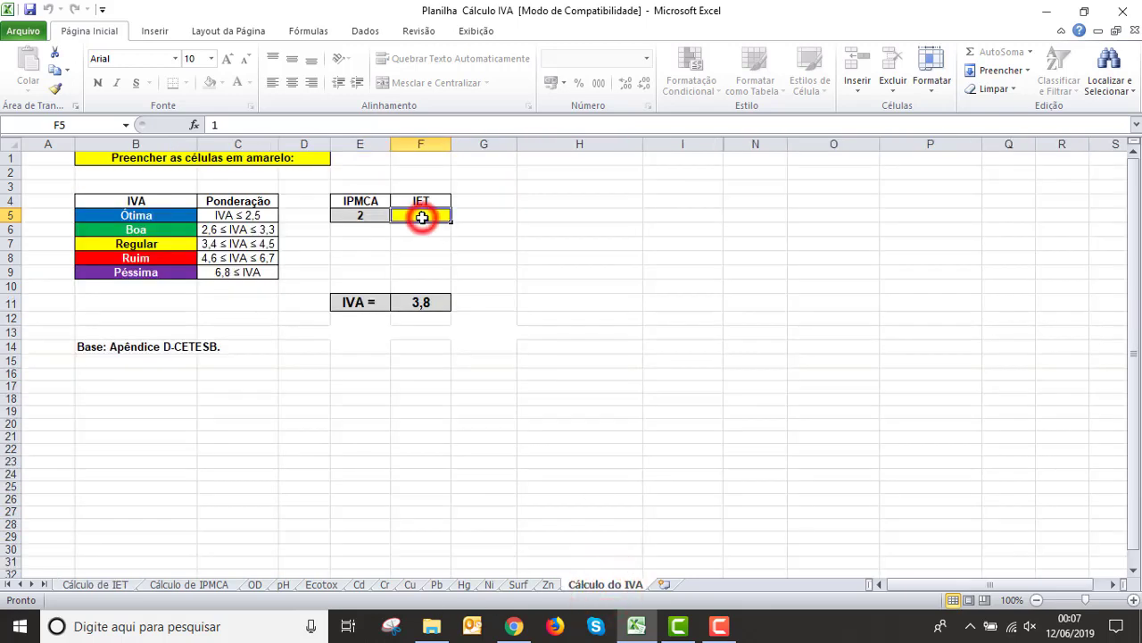
drag(366, 302, 410, 303)
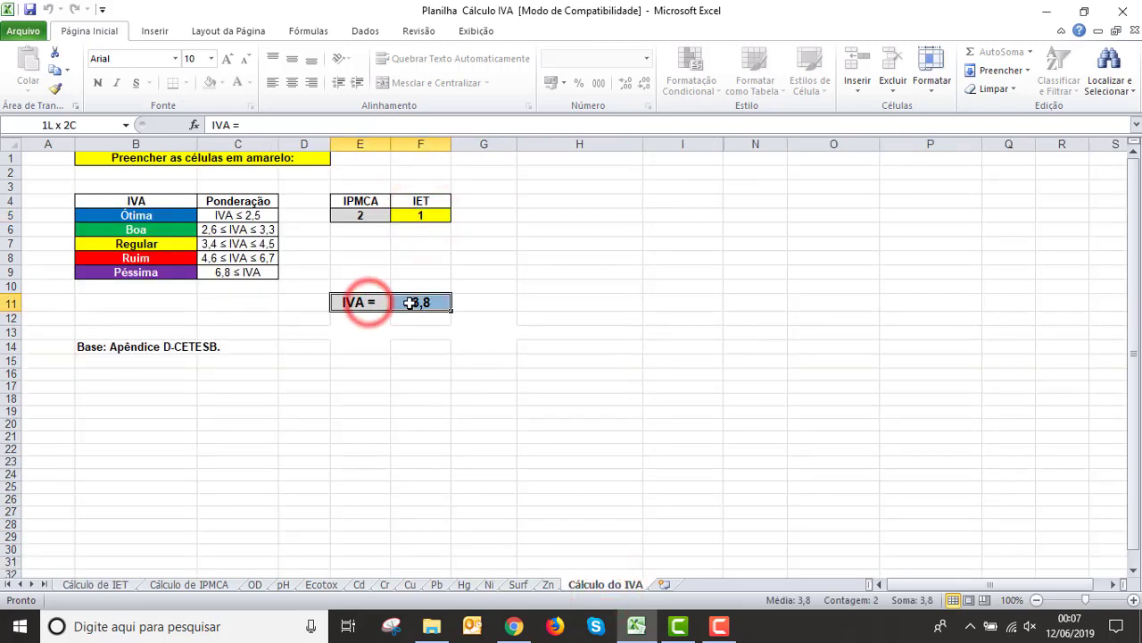
click(420, 302)
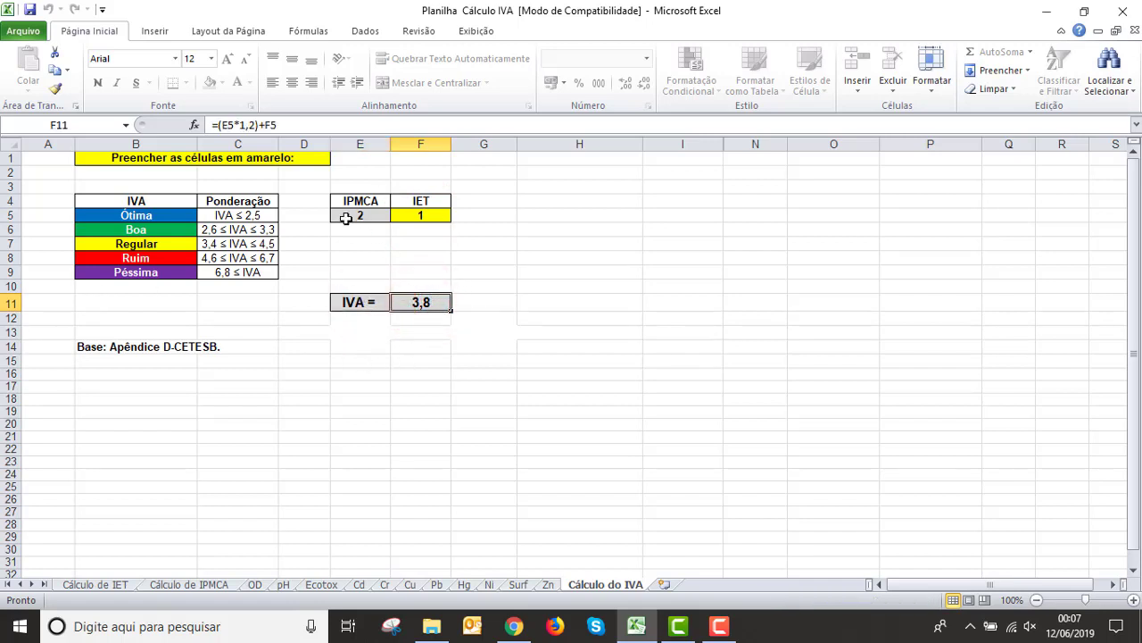
click(423, 215)
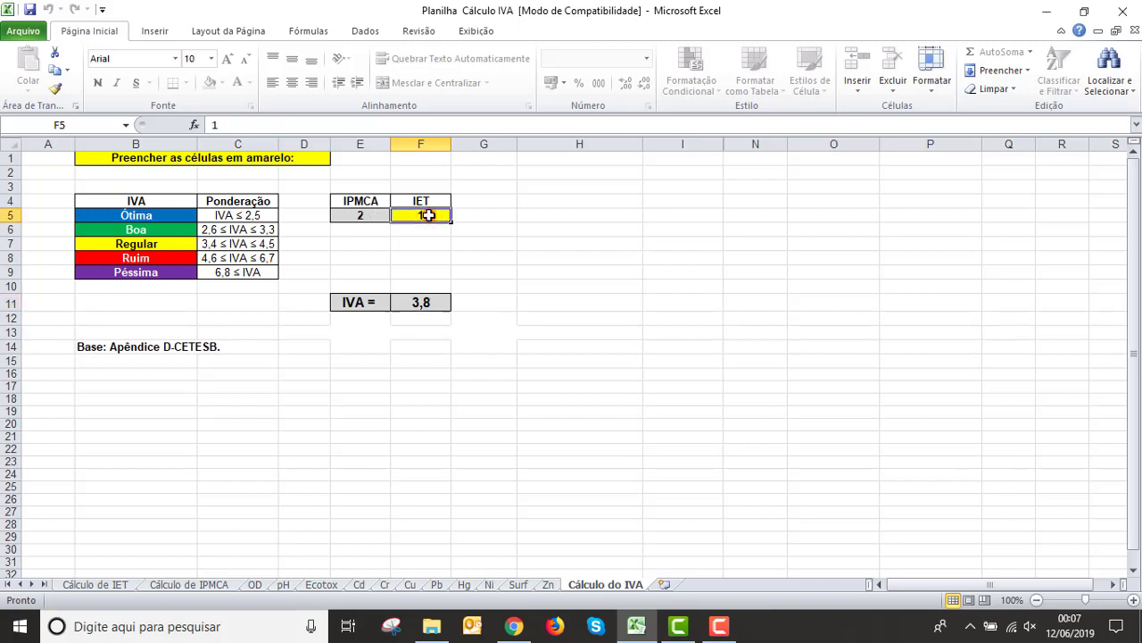
click(420, 302)
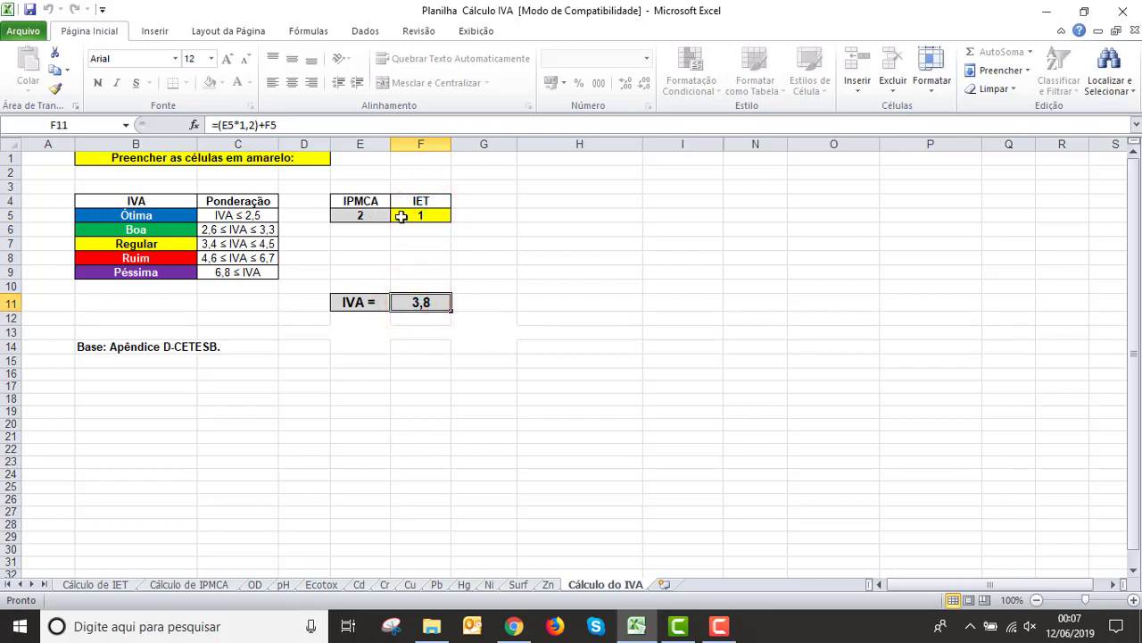
ctrl+click(362, 301)
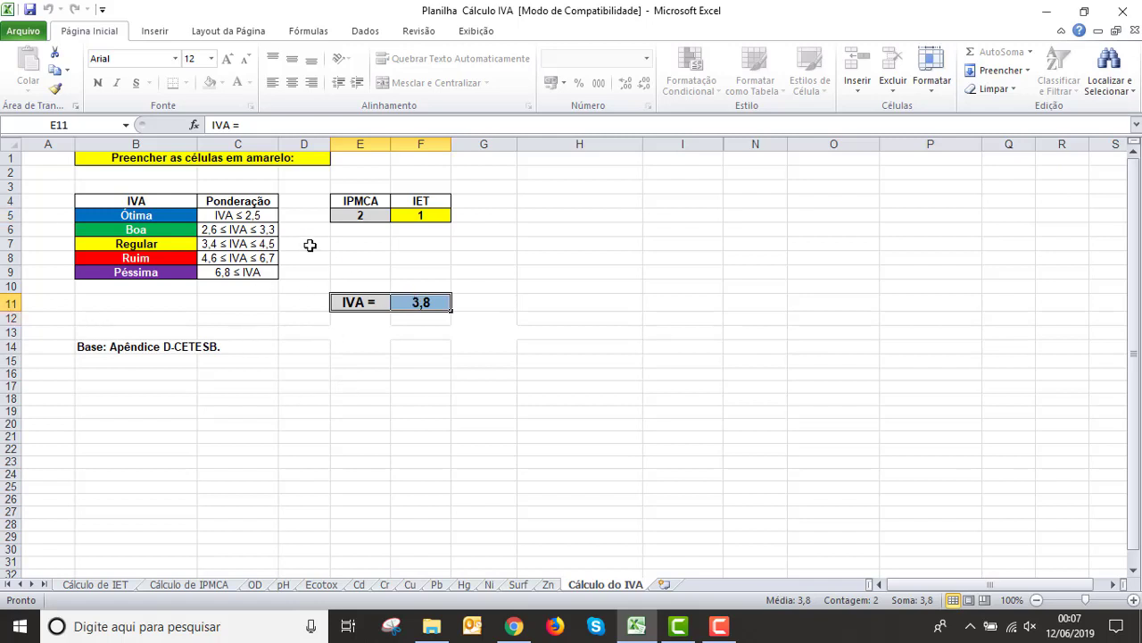
- Step through the IVA classes Ótima to Péssima and the Regular range 3,4 ≤ IVA ≤ 4,5
drag(127, 215, 170, 272)
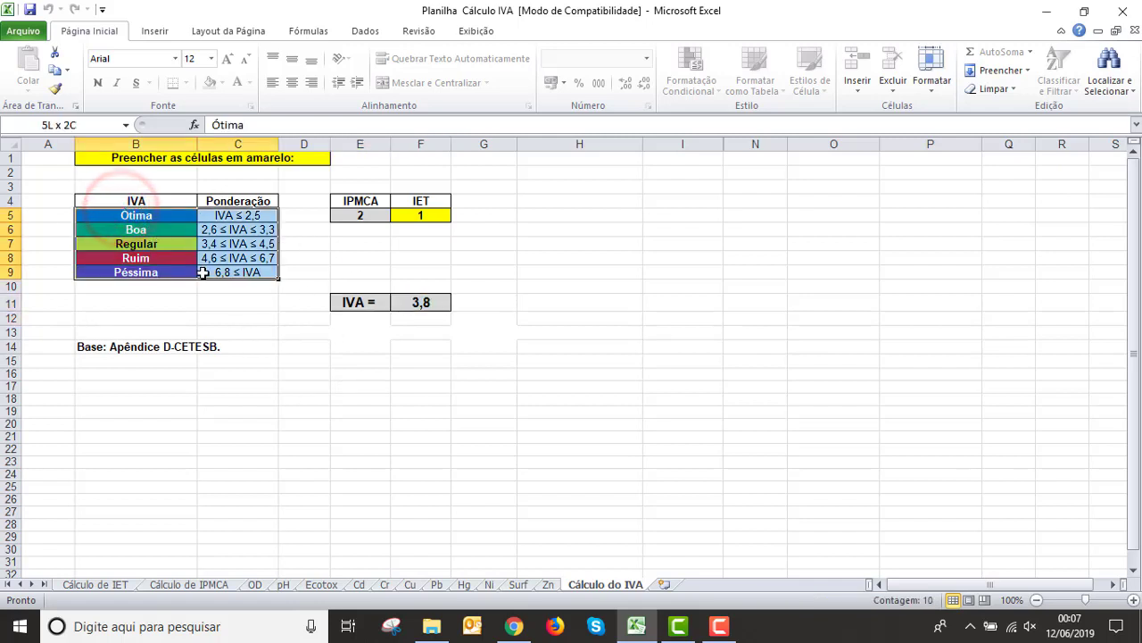
click(140, 217)
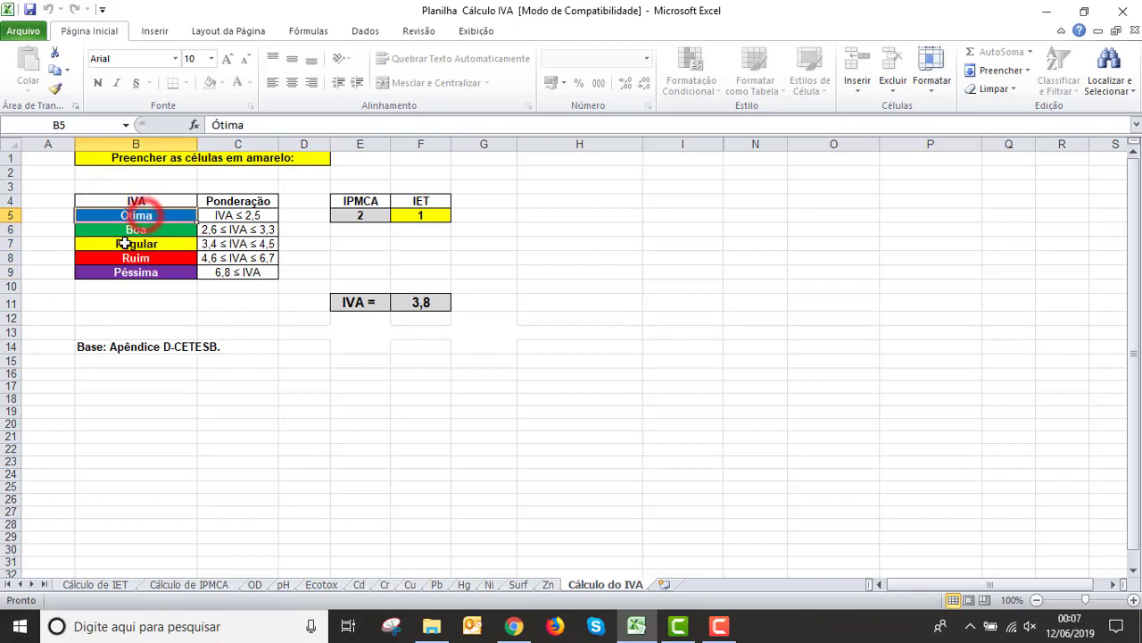
click(133, 230)
click(130, 243)
click(125, 258)
click(125, 271)
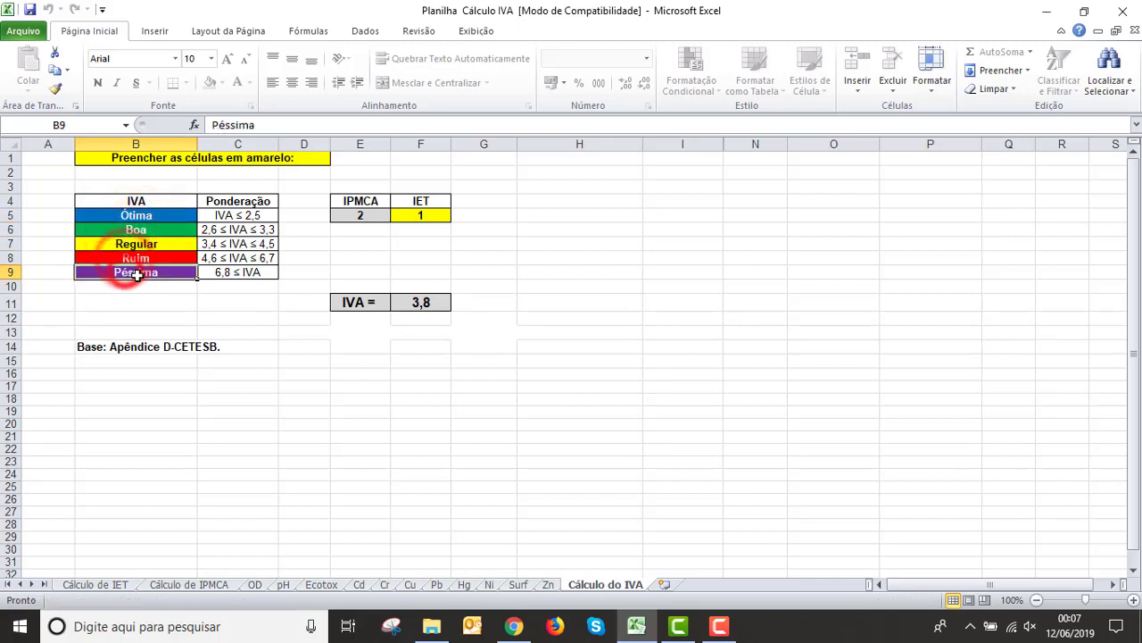
click(403, 303)
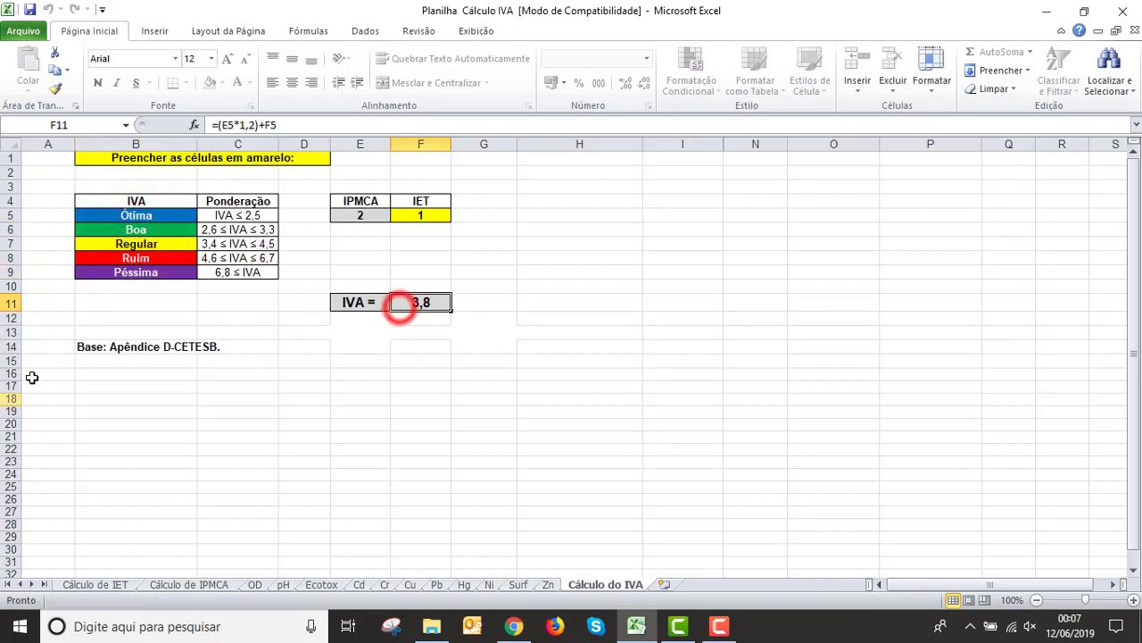
click(215, 243)
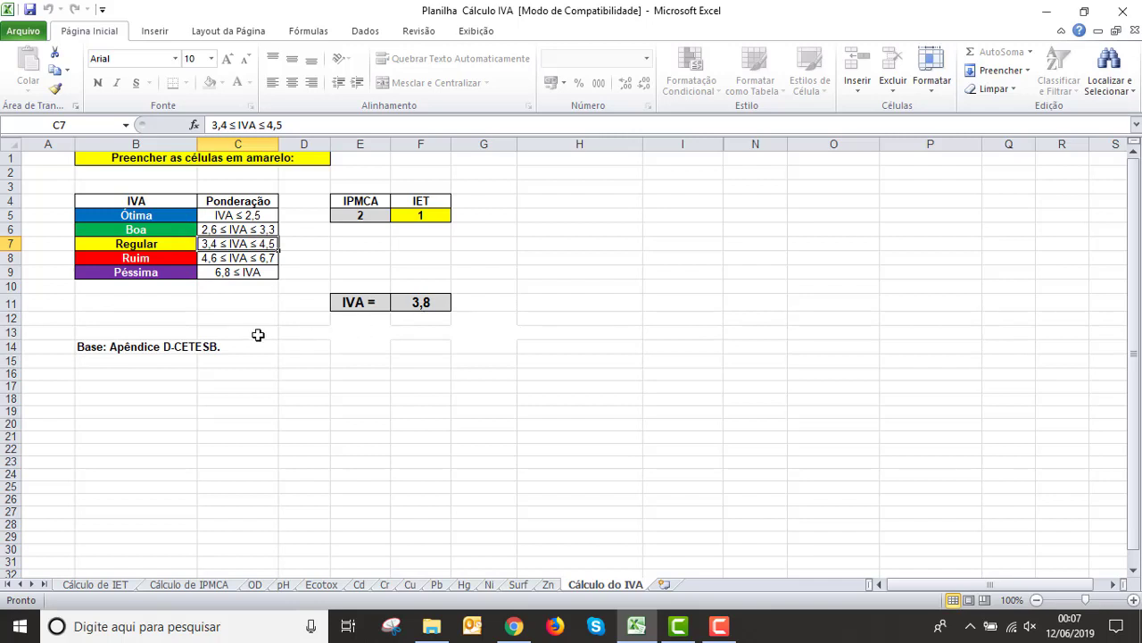
- Look through the Zn, Cálculo do IVA and Cálculo de IET sheets
click(548, 584)
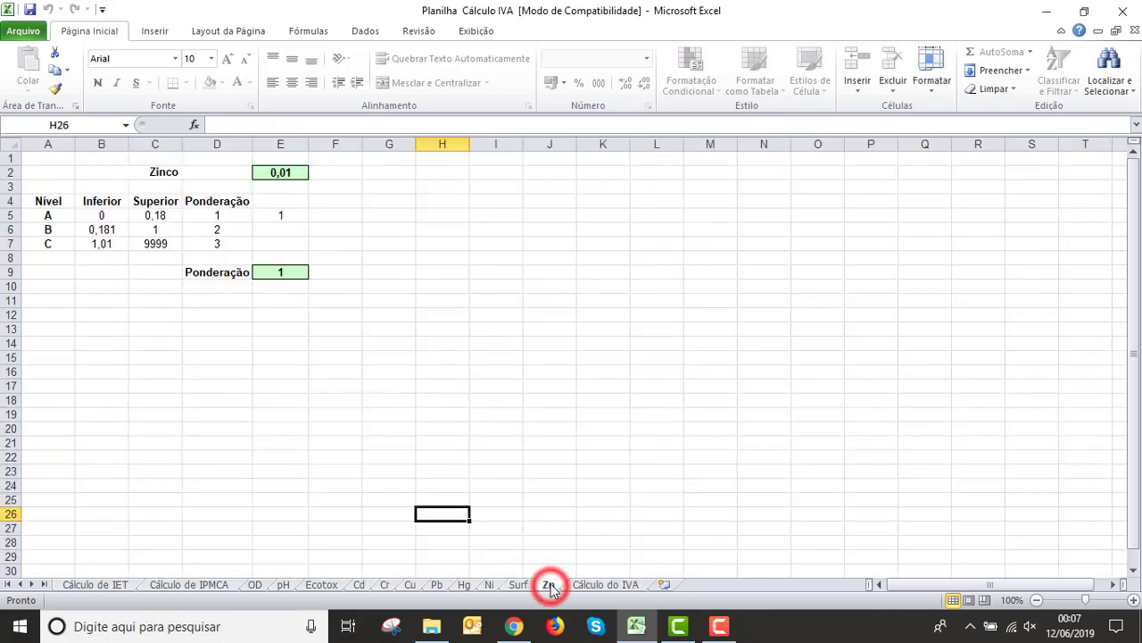
click(605, 584)
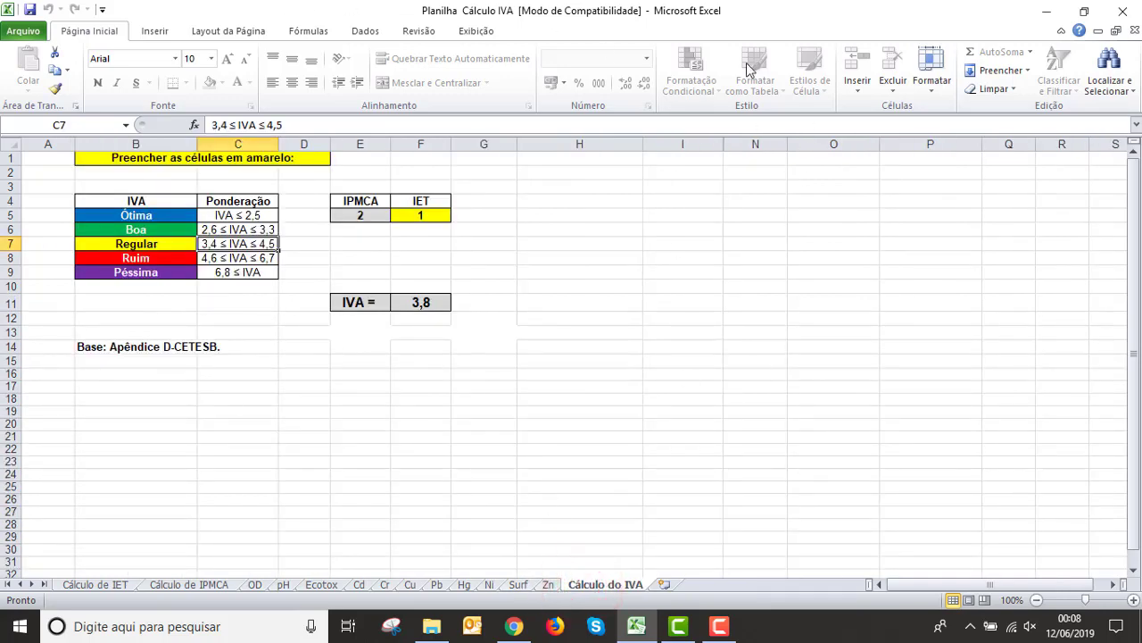
click(71, 586)
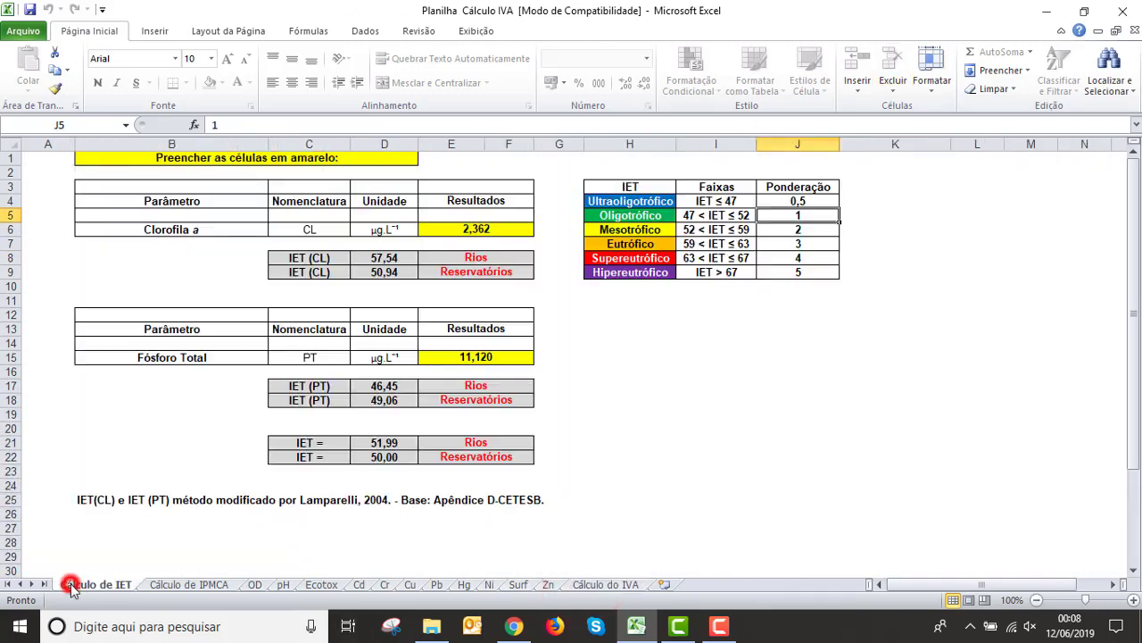
click(104, 450)
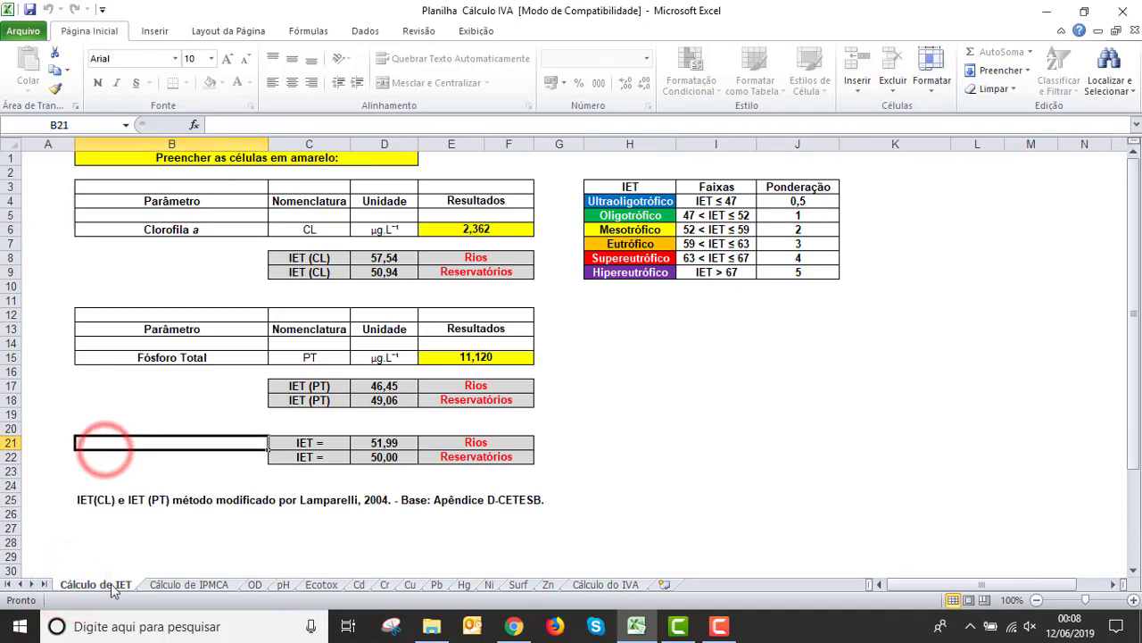
click(99, 586)
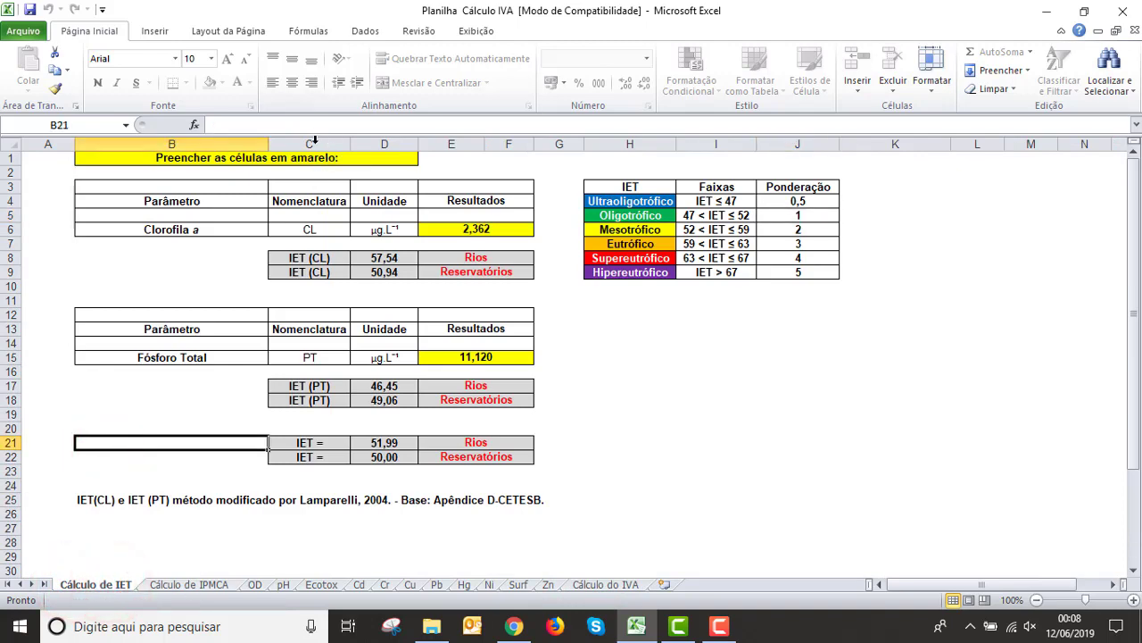
- Show the Cálculo de IPMCA sheet with IPMCA = 2 and its Boa-to-Péssima classification table
click(196, 588)
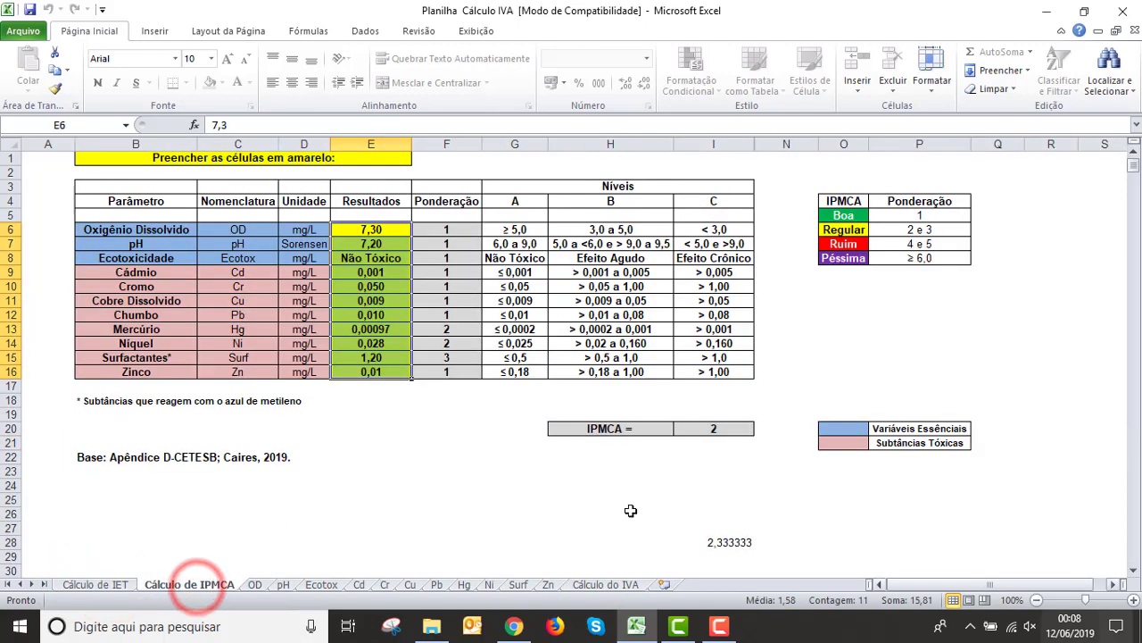
click(479, 485)
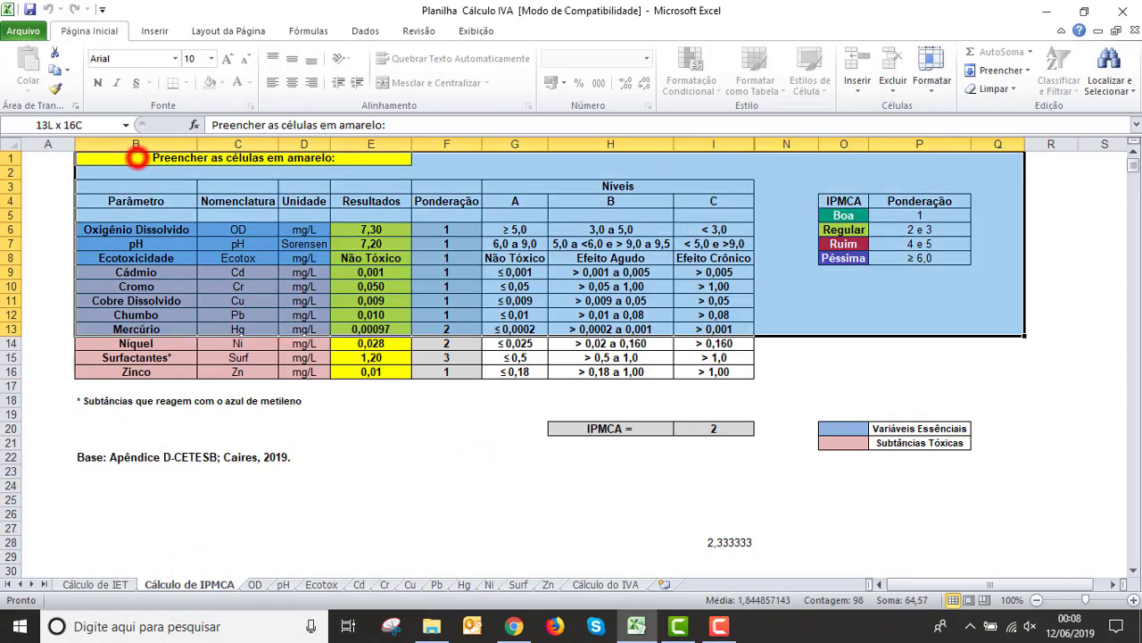
drag(135, 158, 554, 446)
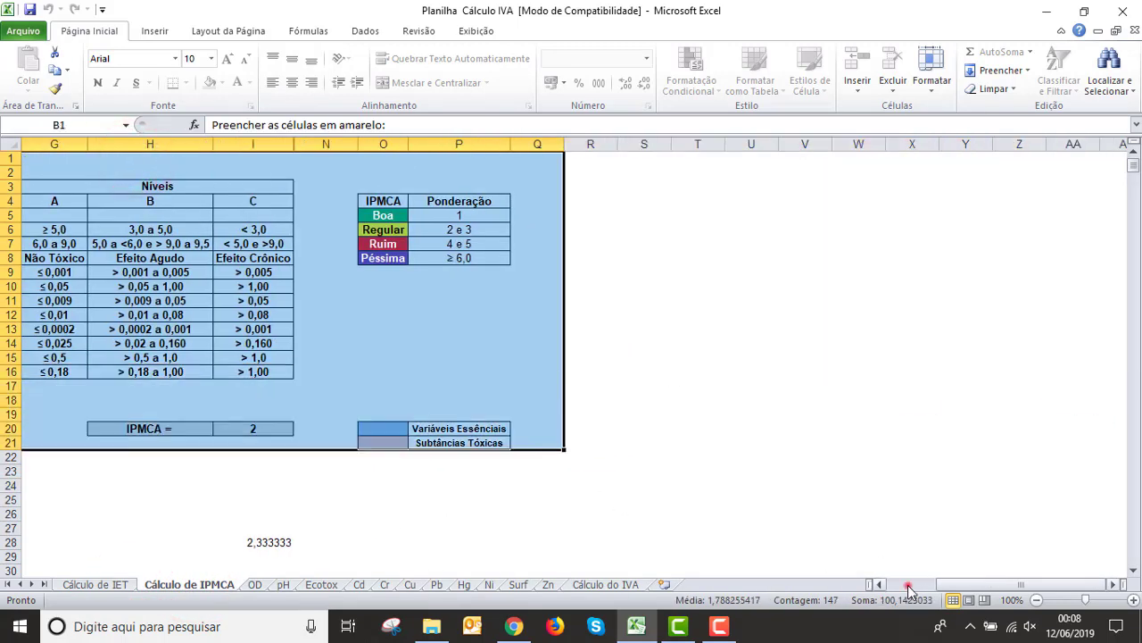
click(905, 584)
click(295, 515)
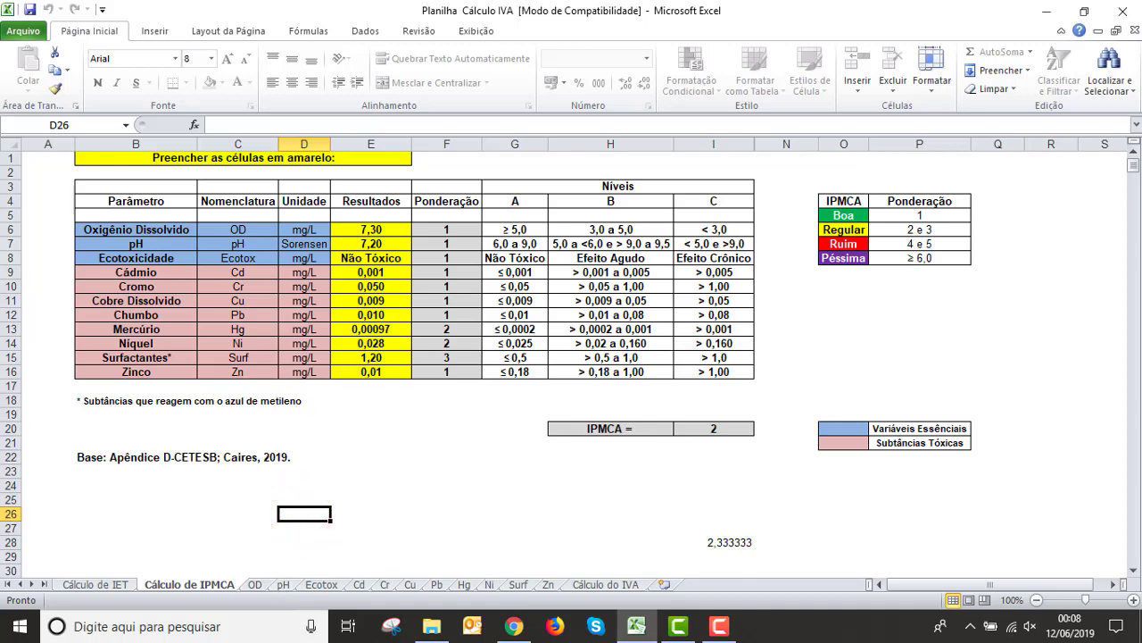
click(482, 472)
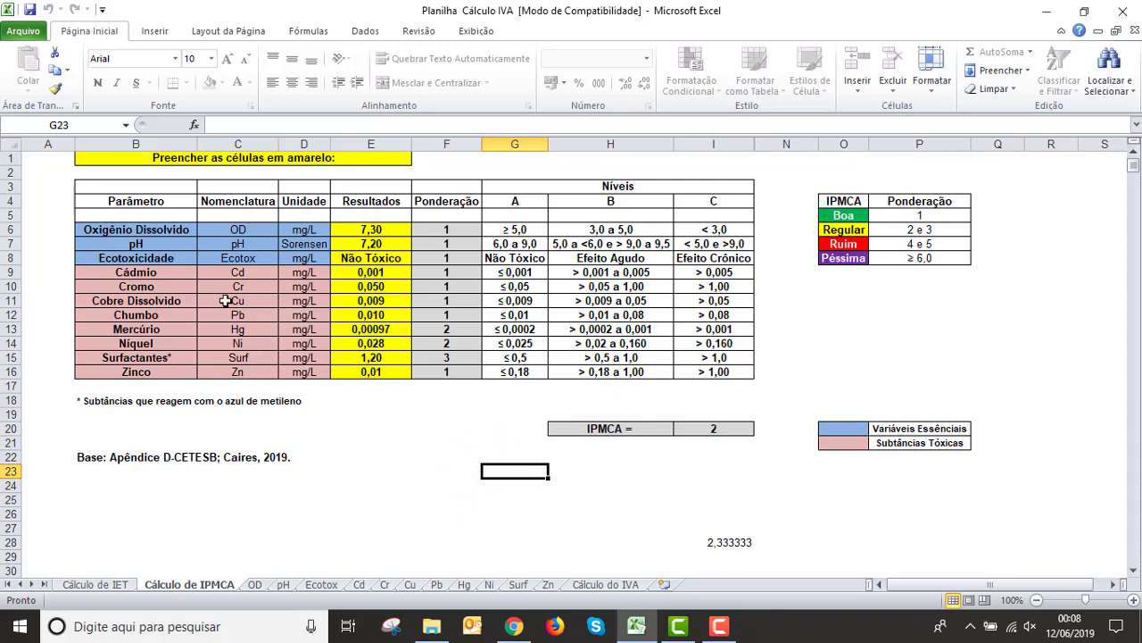
click(940, 316)
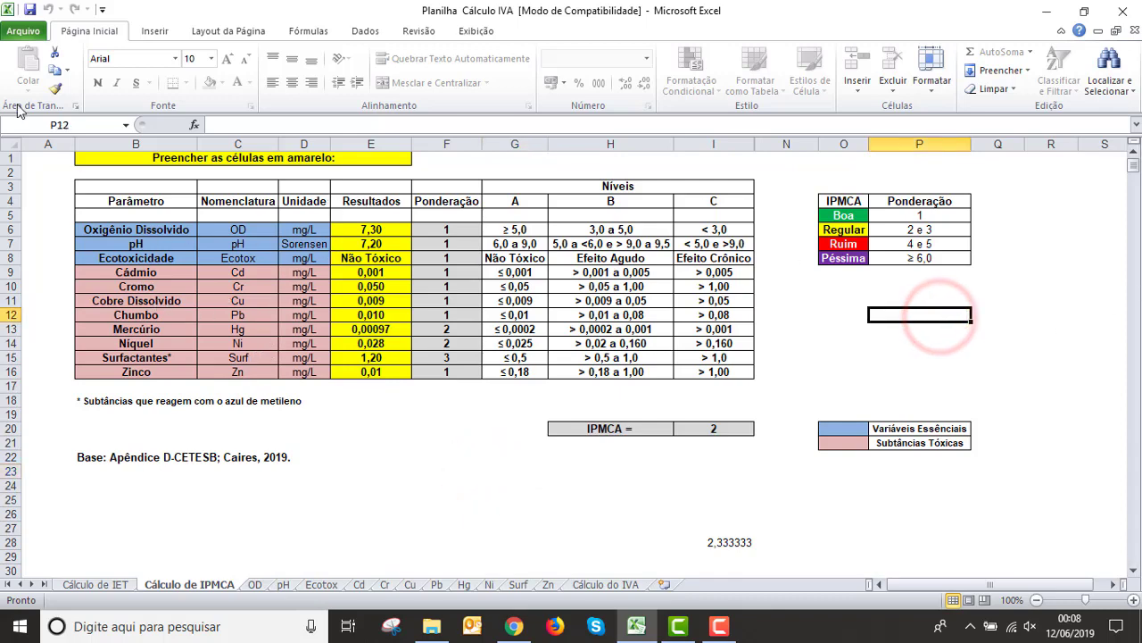